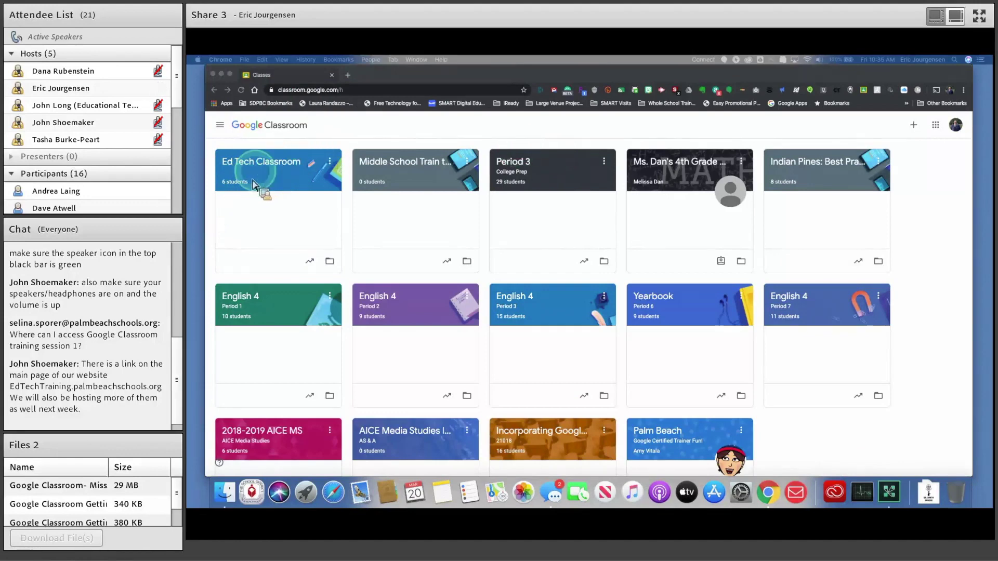
- Open the Ed Tech Classroom class and display the start of its classwork list
click(268, 176)
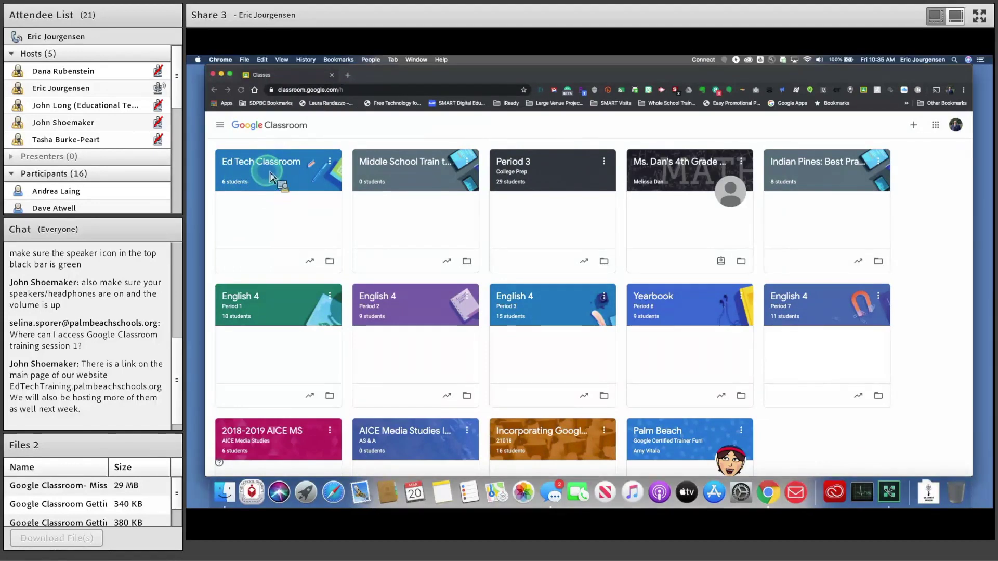
click(264, 170)
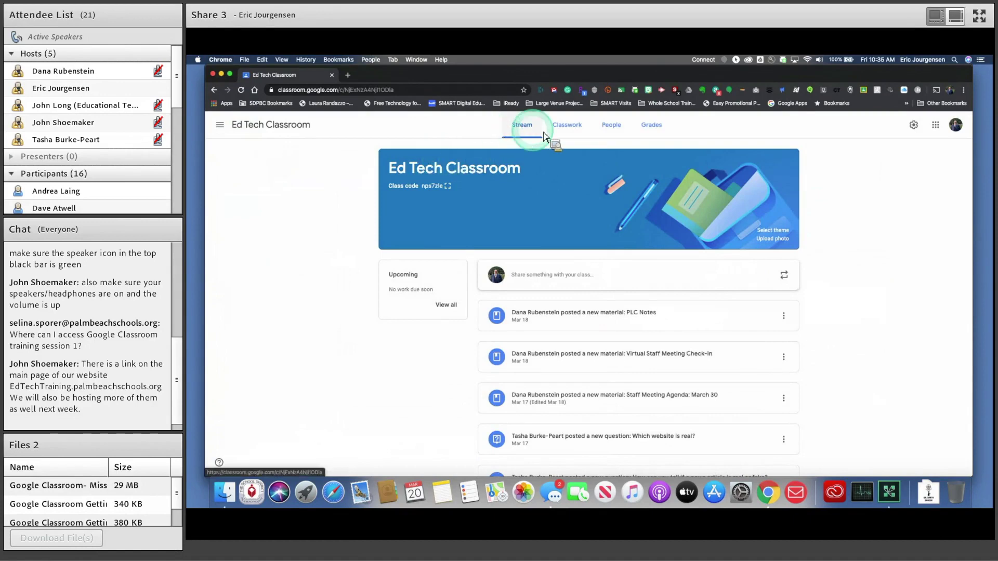
click(570, 131)
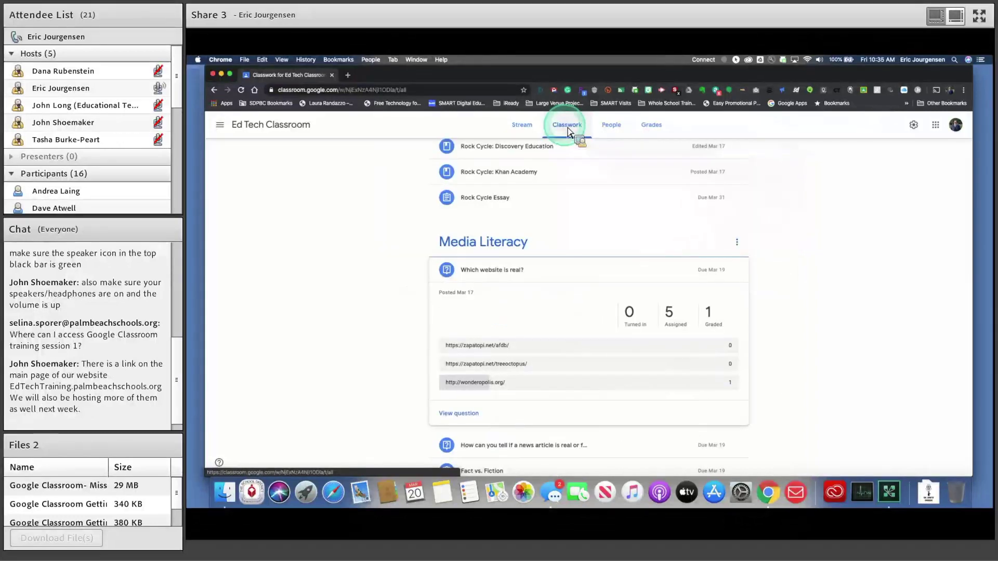
scroll(460, 218, down, 1)
scroll(457, 218, up, 5)
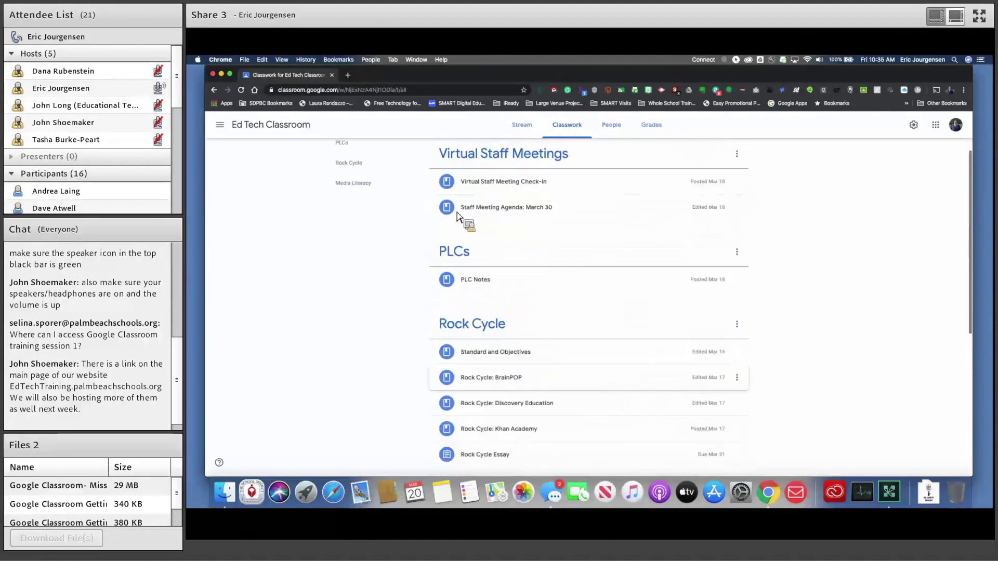
scroll(457, 217, up, 2)
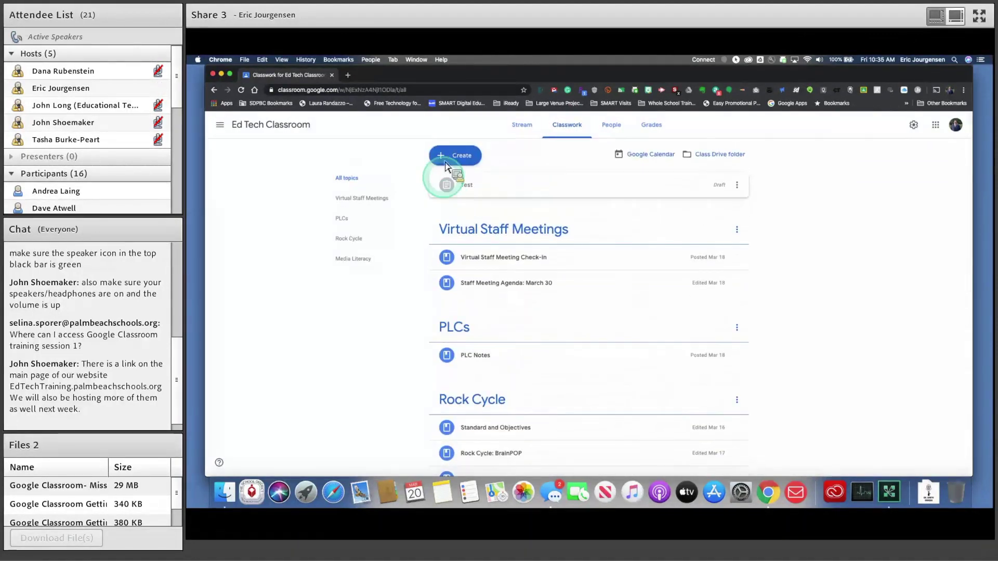
- Start a new question in the Ed Tech Classroom classwork
click(447, 157)
click(447, 157)
click(456, 157)
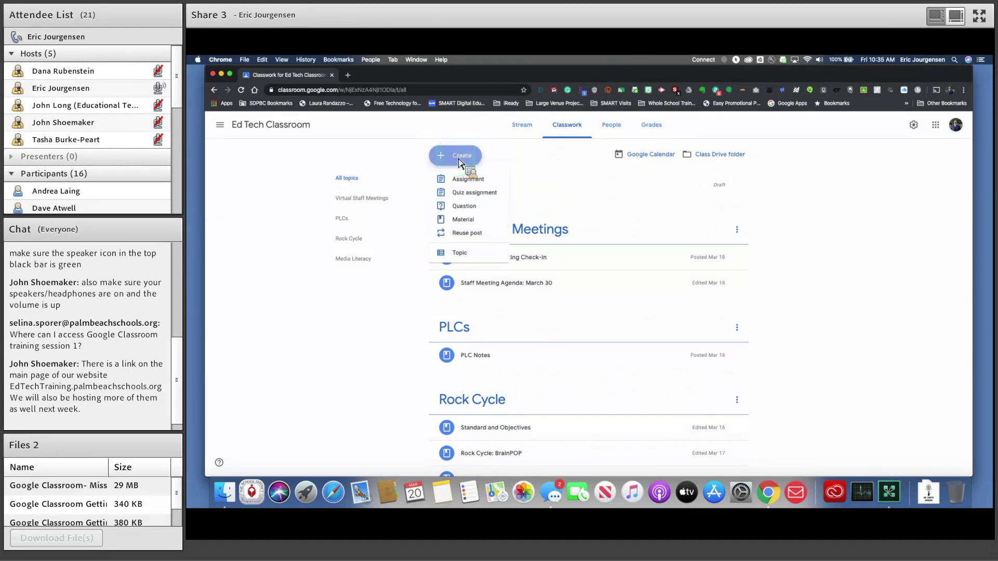
click(455, 193)
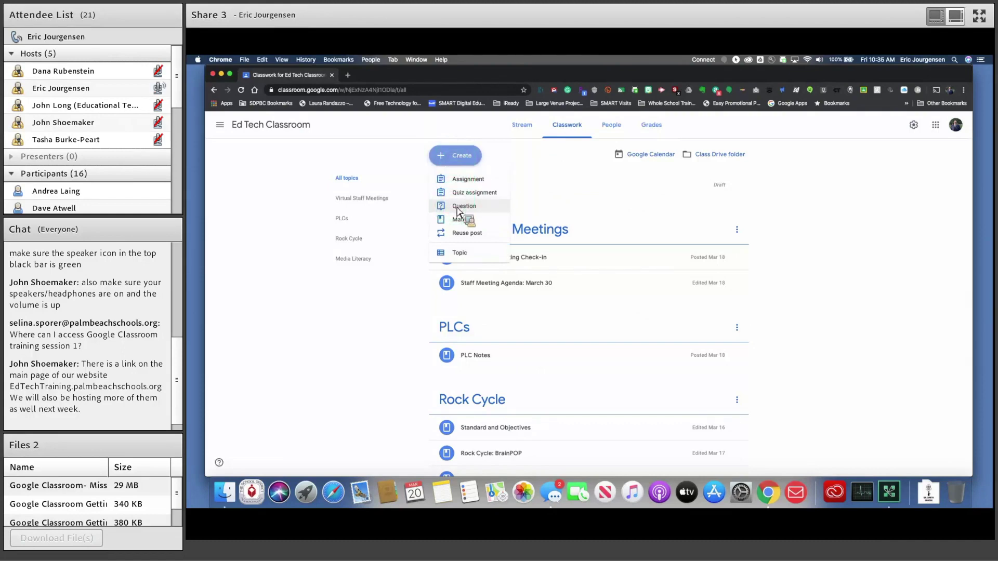
click(460, 207)
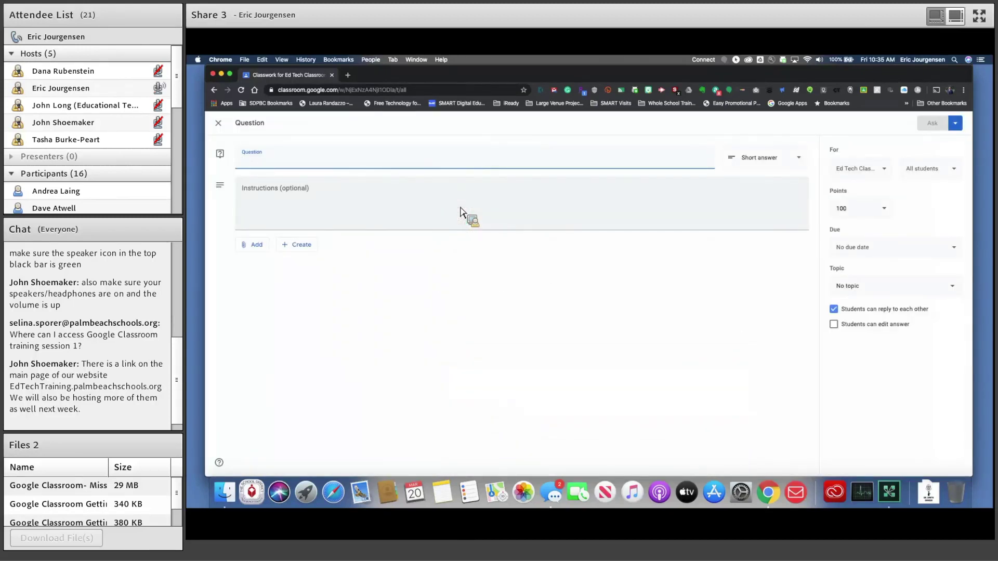
- Enter "What company was the music from in our pre training?" as the short answer question
click(460, 210)
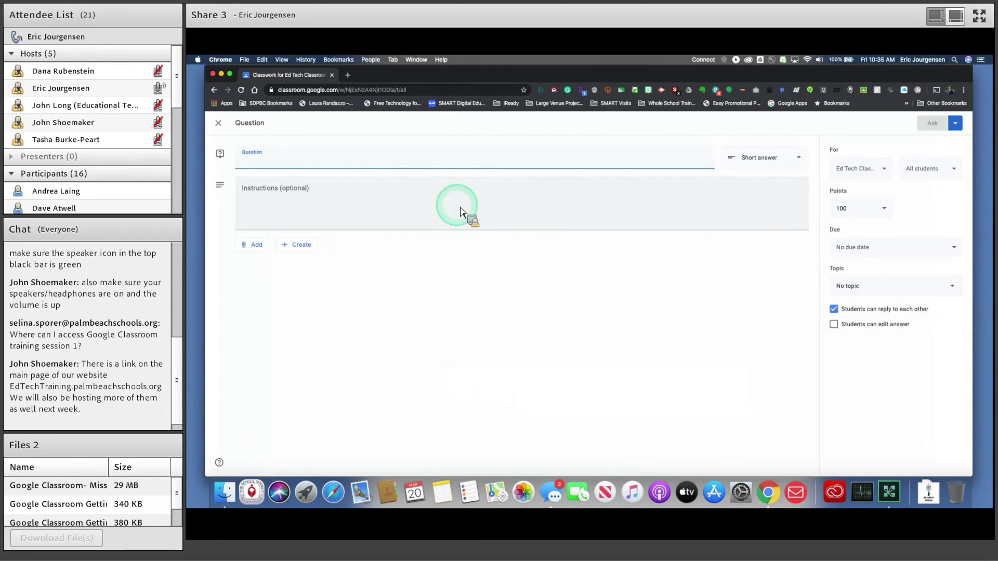
text(What company was the music from in our pre)
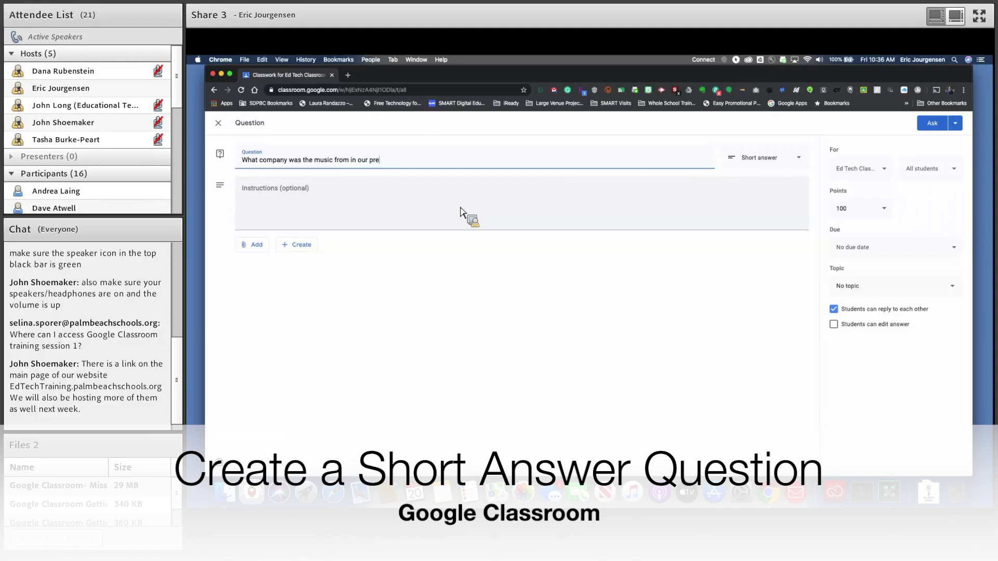
text(?)
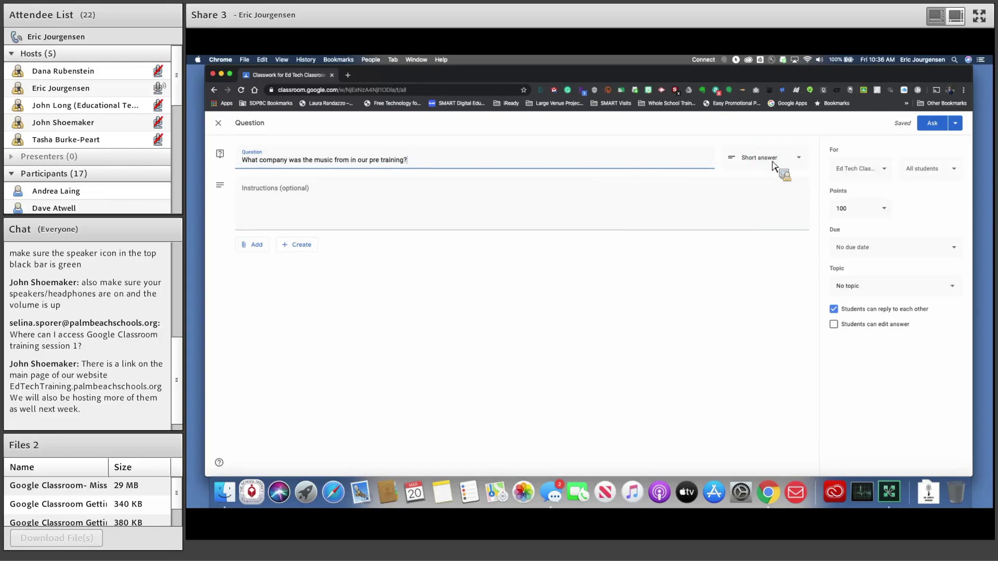
- Try assigning the question to only two individual students, and reselect all students
click(888, 172)
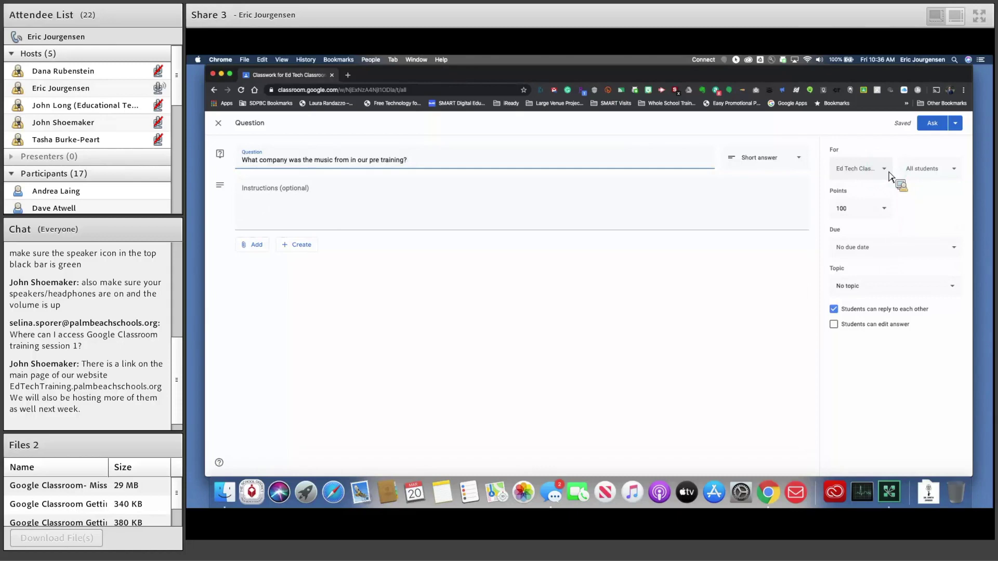
click(953, 170)
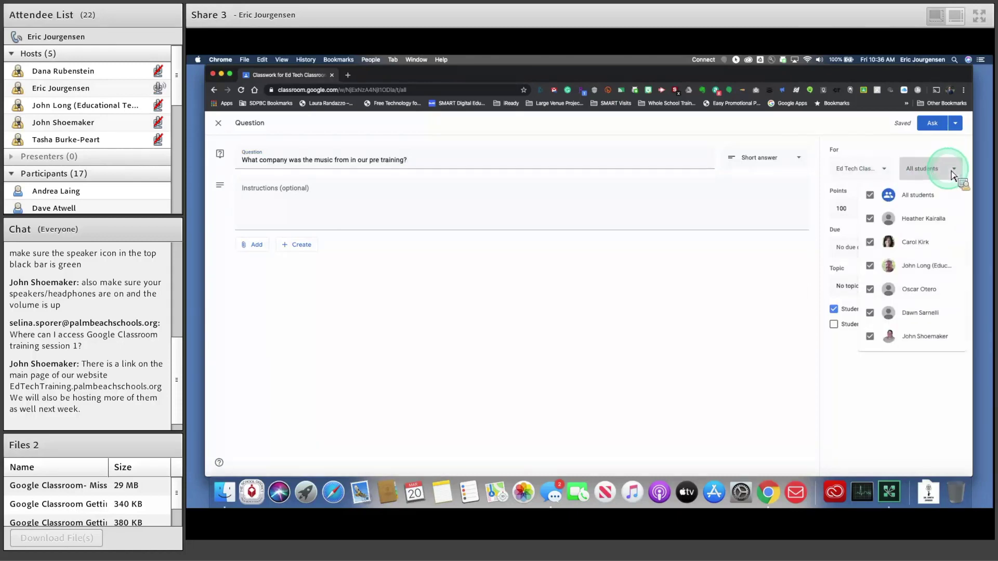
click(870, 195)
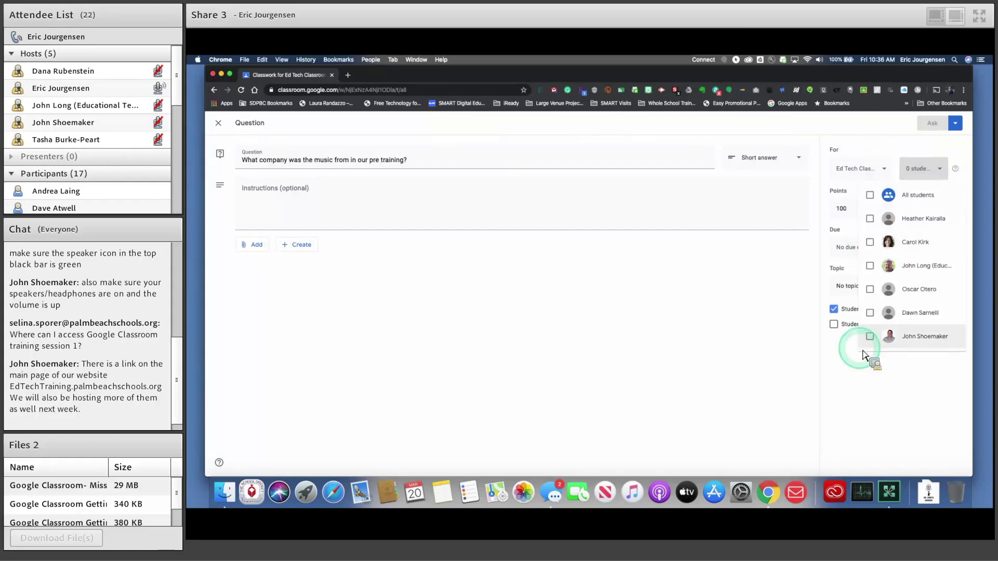
click(871, 337)
click(870, 266)
click(870, 195)
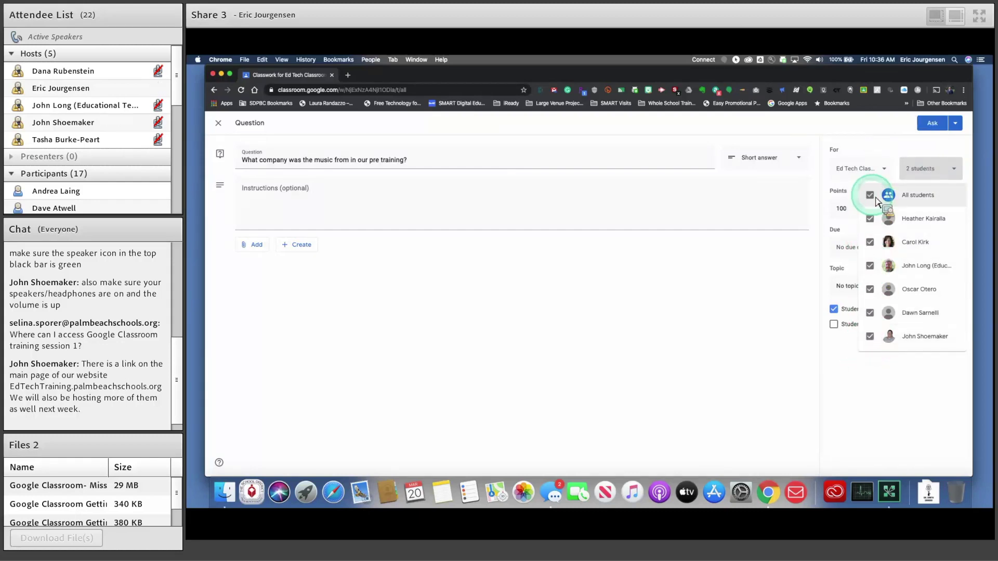
click(885, 170)
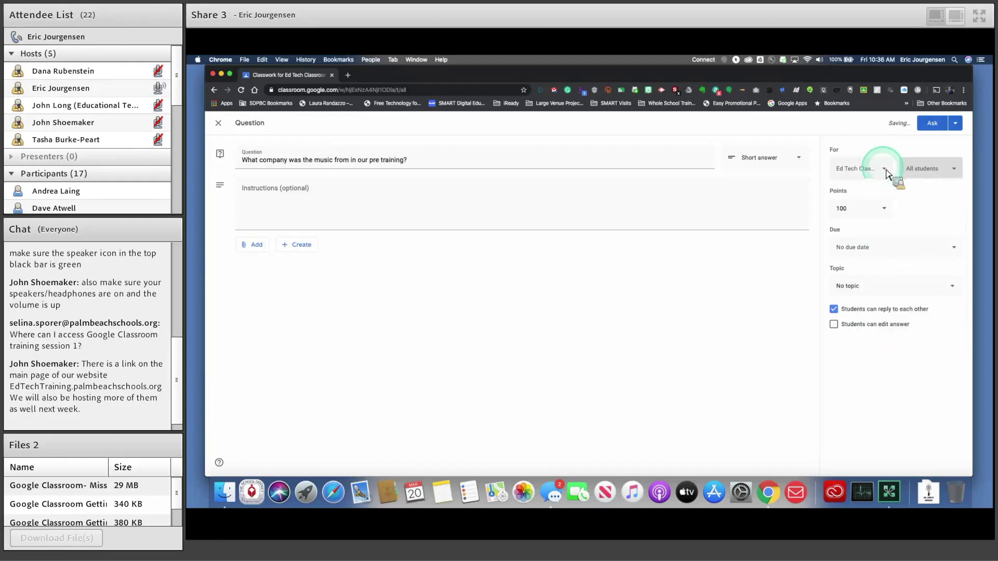
- Add the Middle School training class and the Period 3 College Prep class as recipients of the question
click(862, 172)
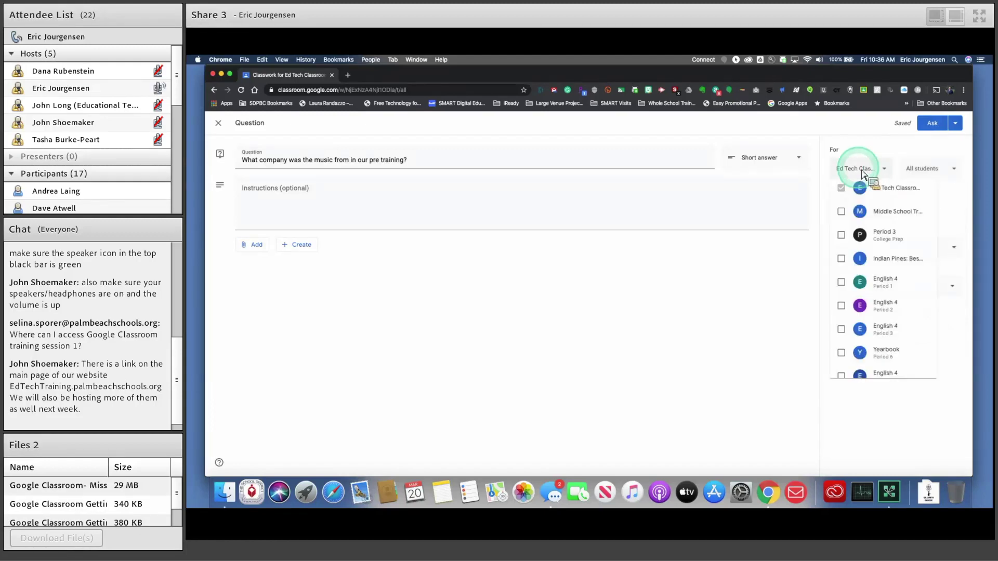
click(842, 219)
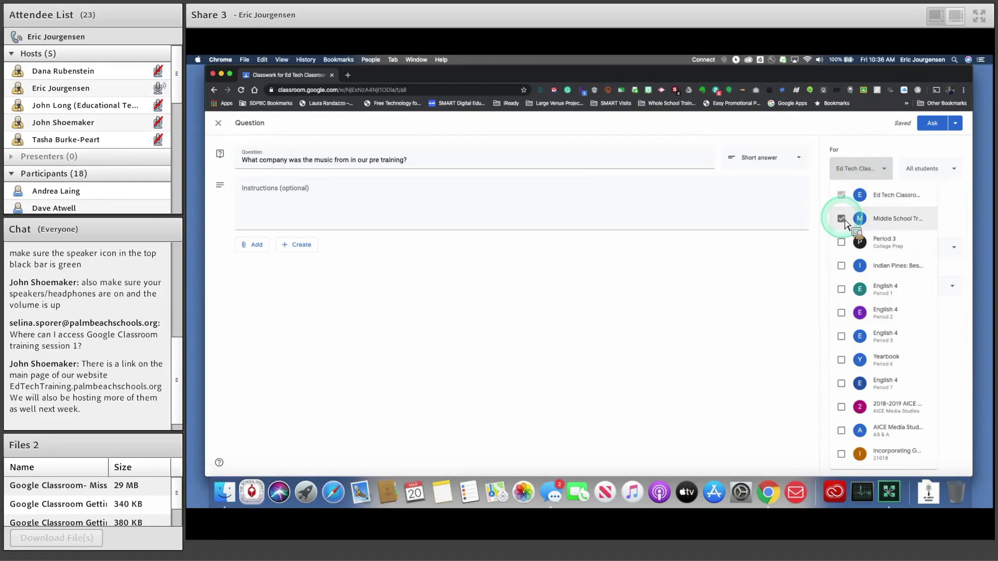
click(842, 242)
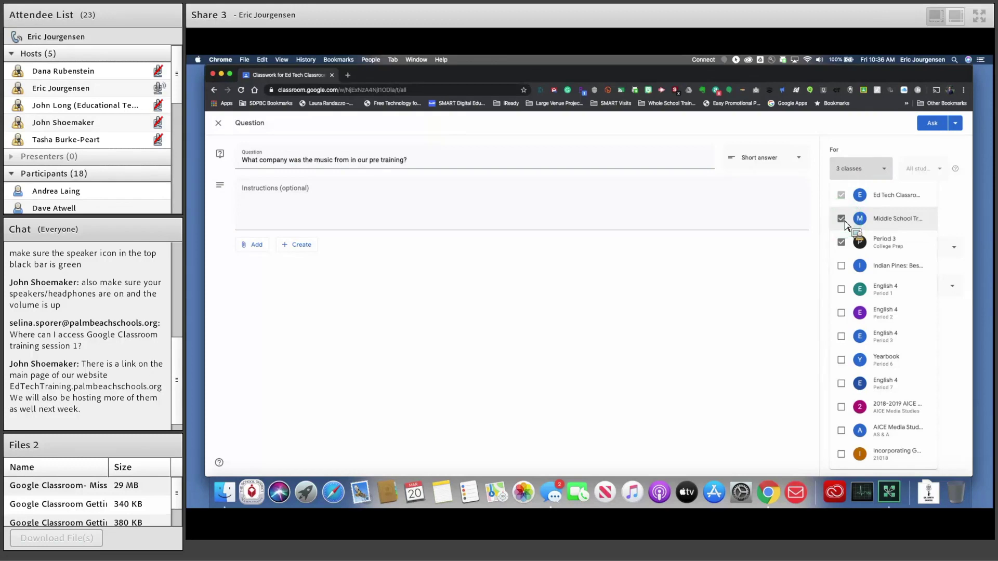
click(931, 171)
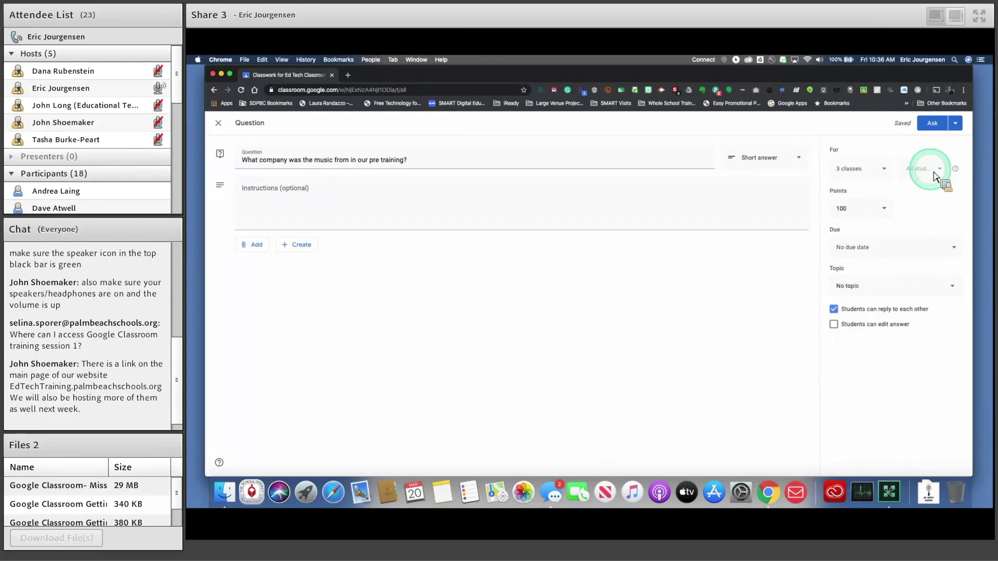
- Remove the Middle School and Period 3 classes from the recipients, keeping only Ed Tech Classroom
click(873, 173)
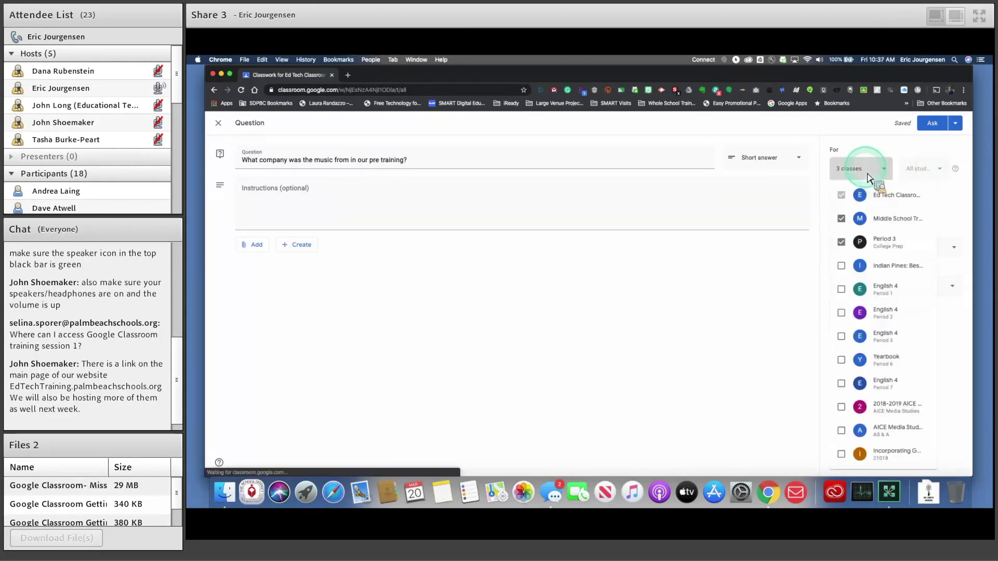
click(841, 219)
click(842, 243)
click(883, 142)
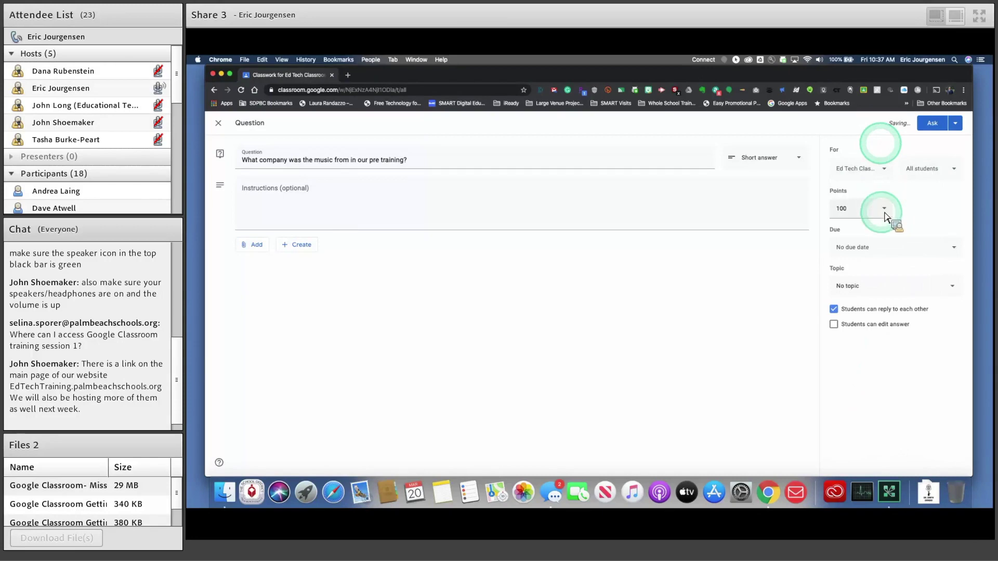
- Review the question's points options, including Ungraded, and keep the value at 100
click(863, 211)
double_click(863, 213)
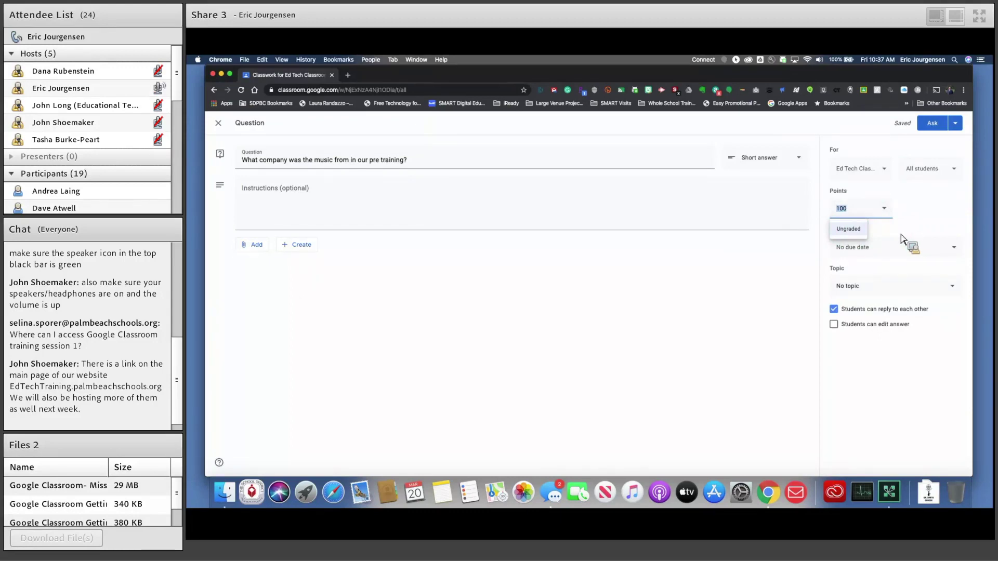
click(854, 210)
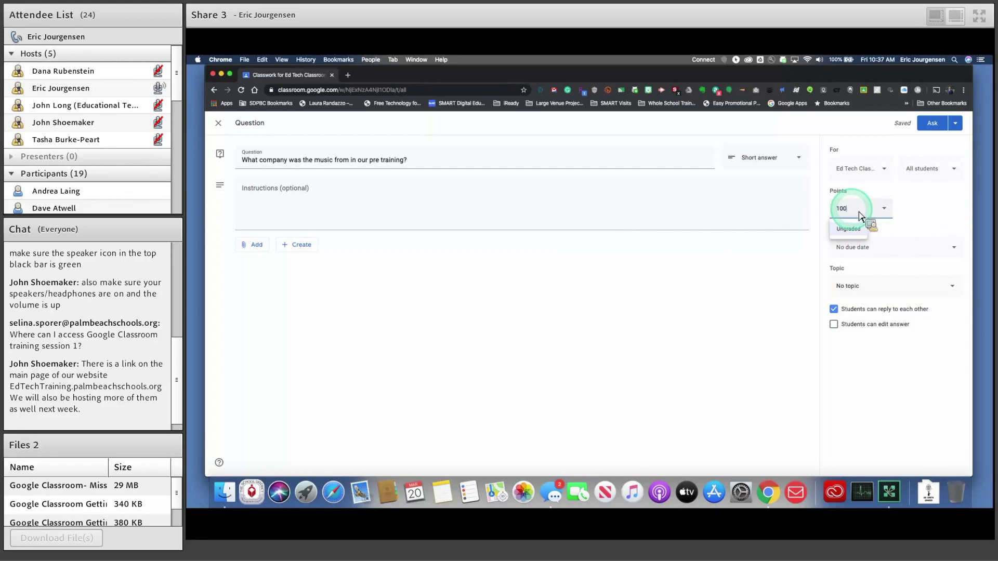
click(921, 208)
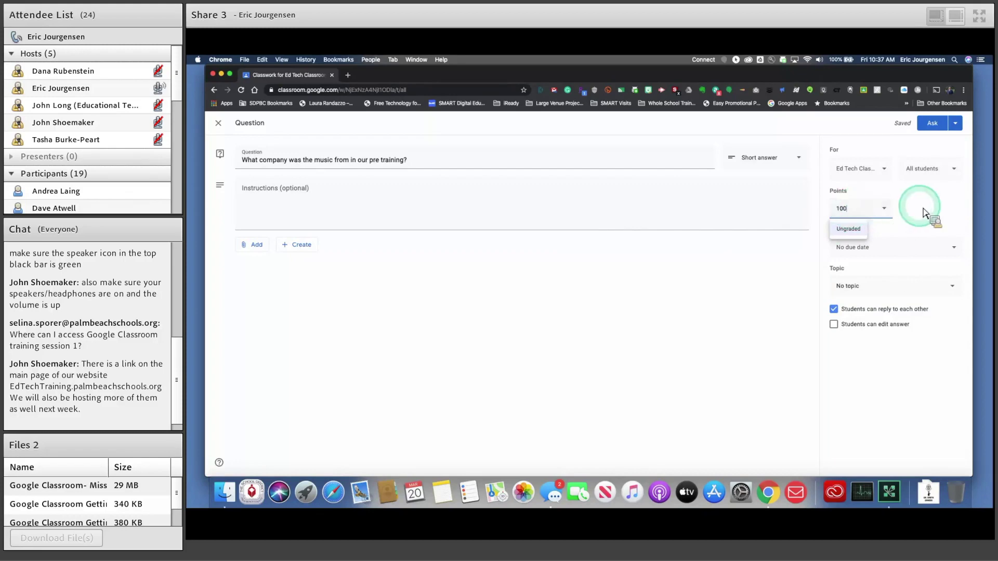
- Set the question's due date to Mar 20, 2020
click(918, 254)
click(877, 282)
click(864, 360)
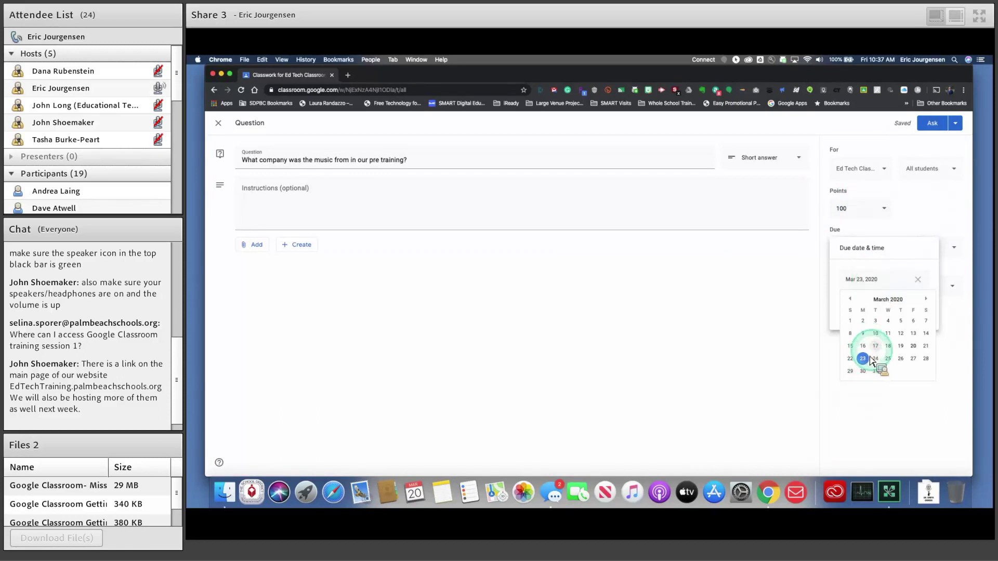
click(915, 350)
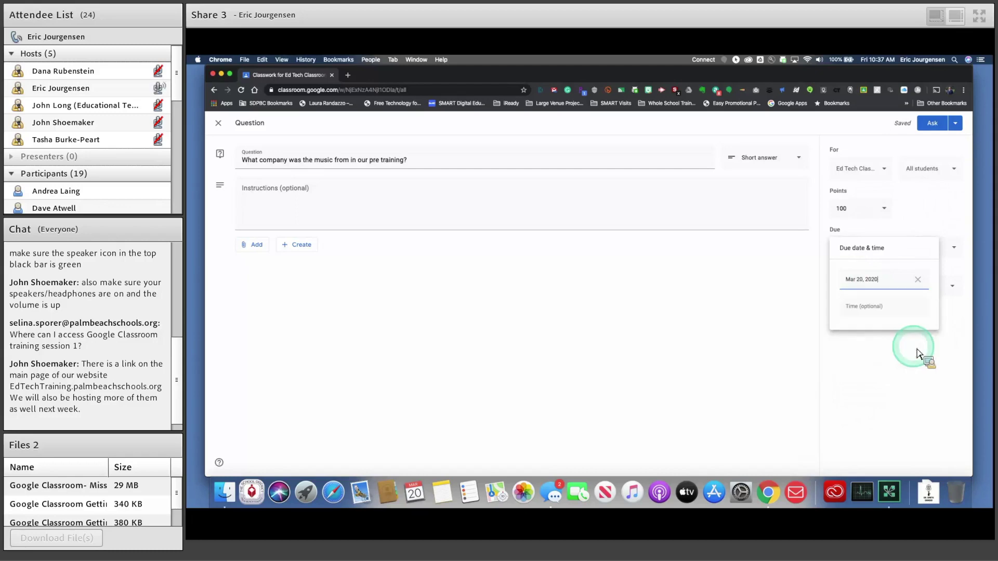
- Set the question's due time to 2:45 PM in place of the default time
click(864, 312)
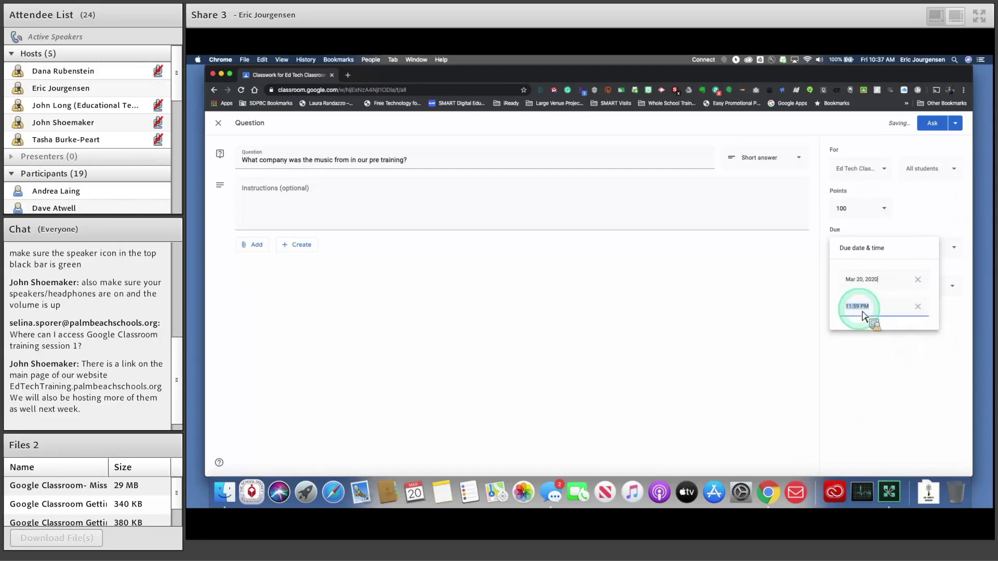
click(918, 307)
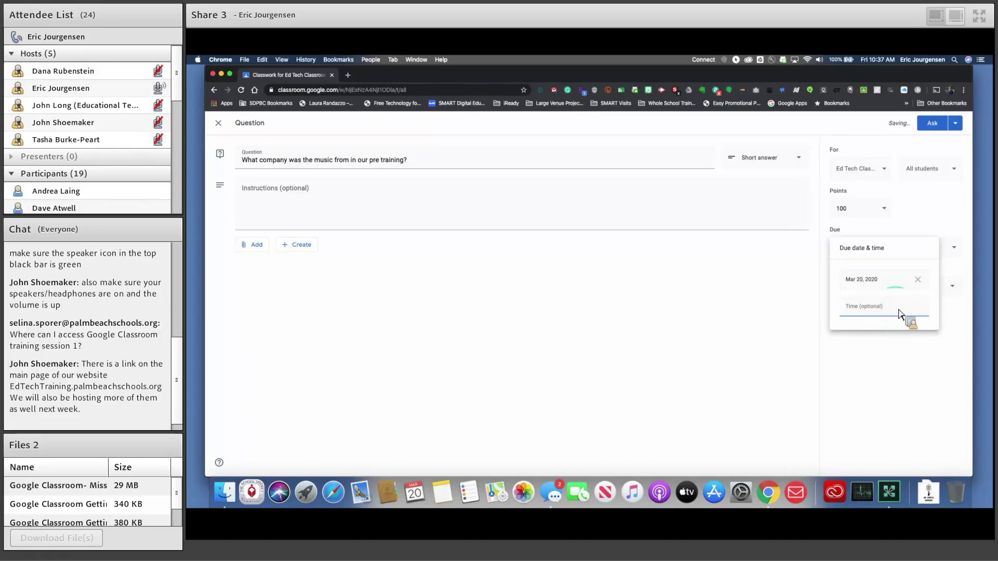
click(901, 314)
text(2:45pm)
click(902, 345)
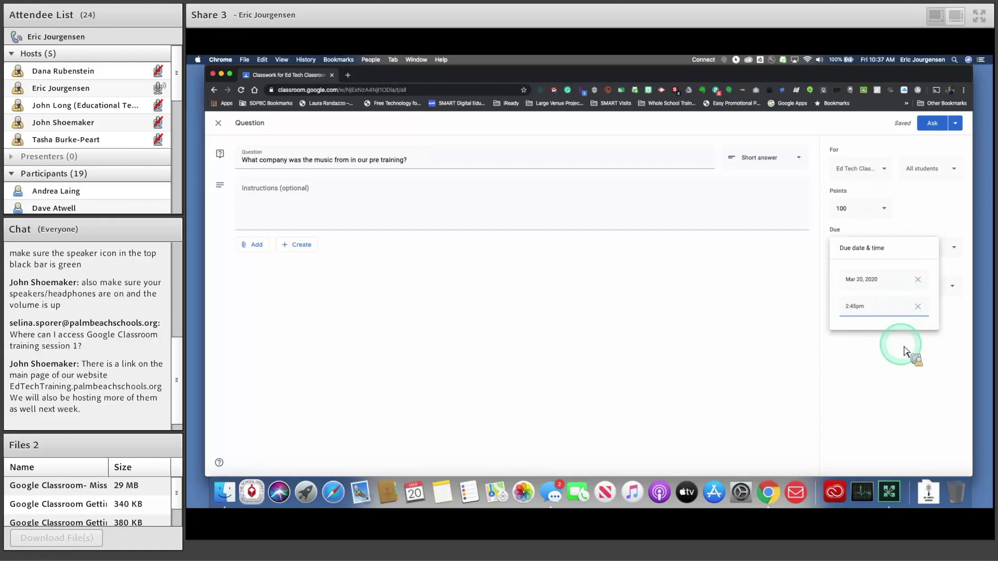
click(903, 349)
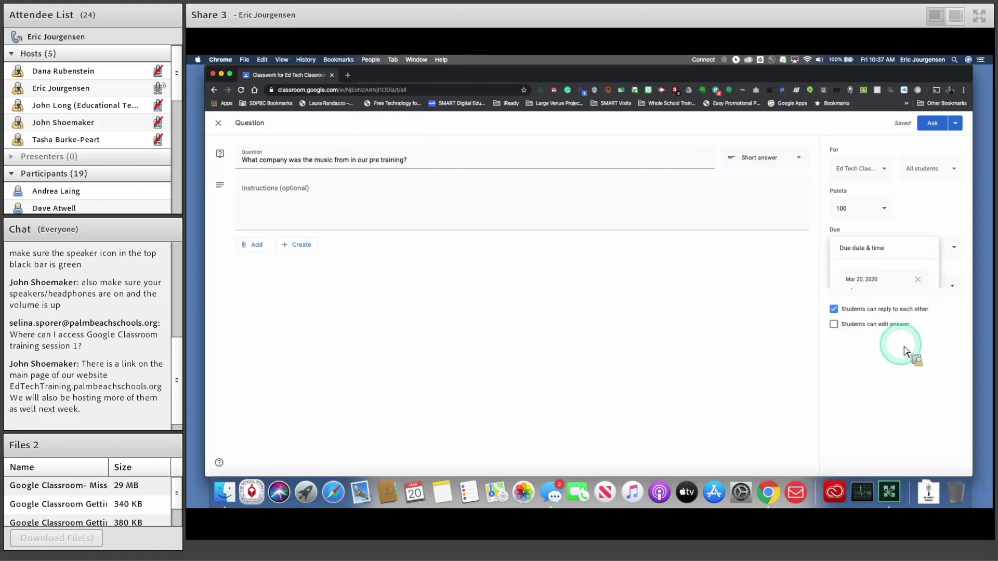
- Create a new topic named "Daily Question" for the question
click(873, 293)
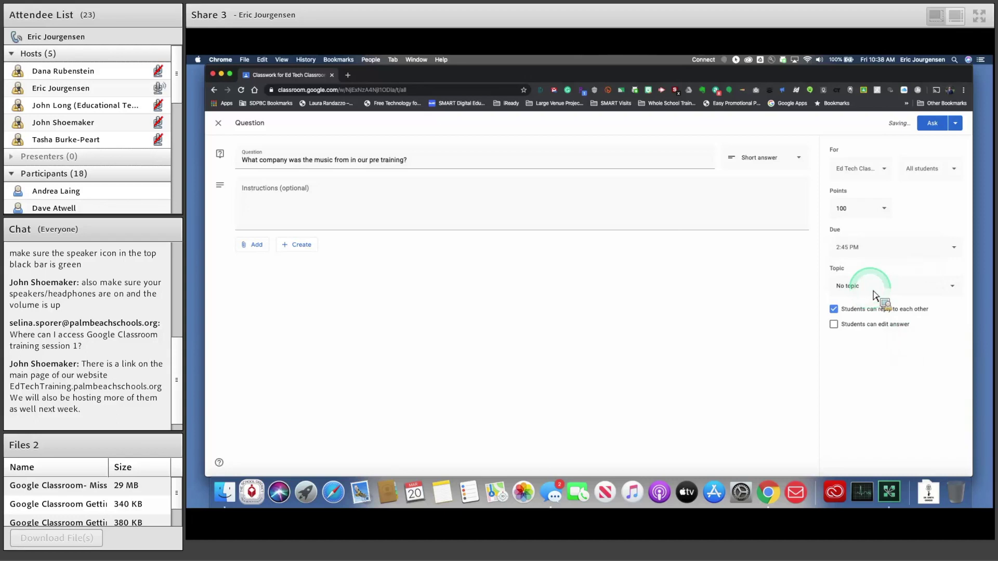
click(874, 292)
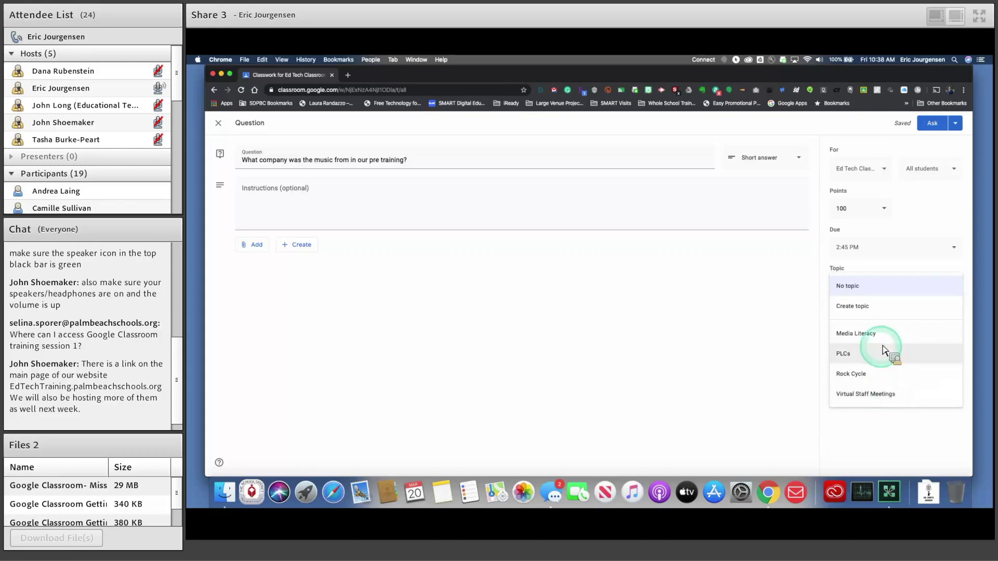
click(859, 313)
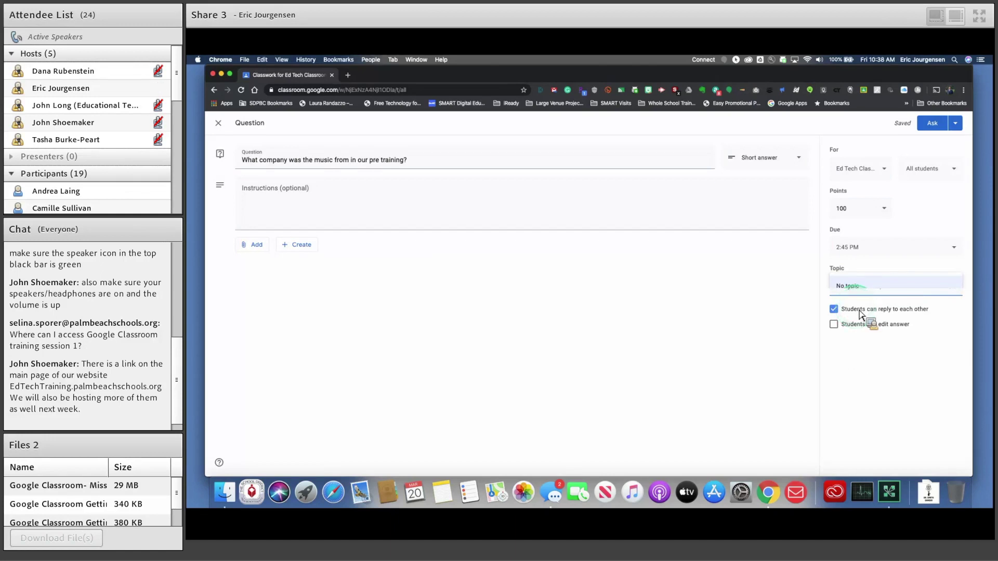
click(906, 393)
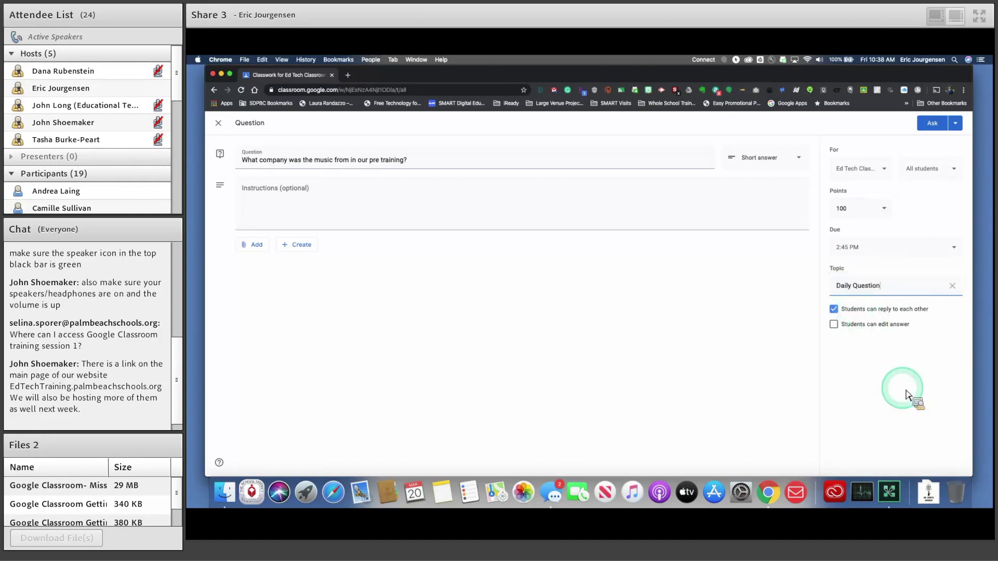
- Turn off the option that lets students reply to each other on the question
click(904, 387)
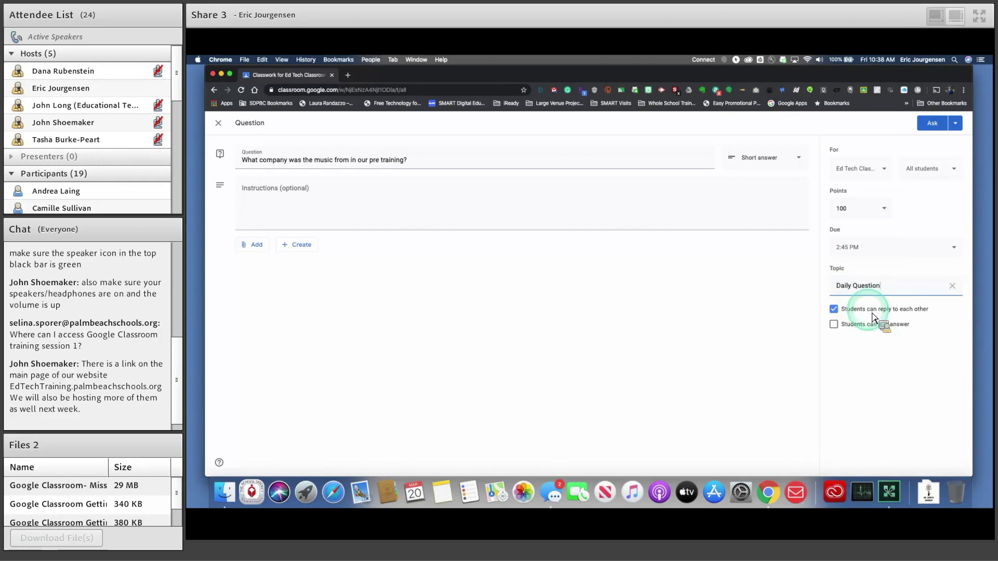
click(838, 315)
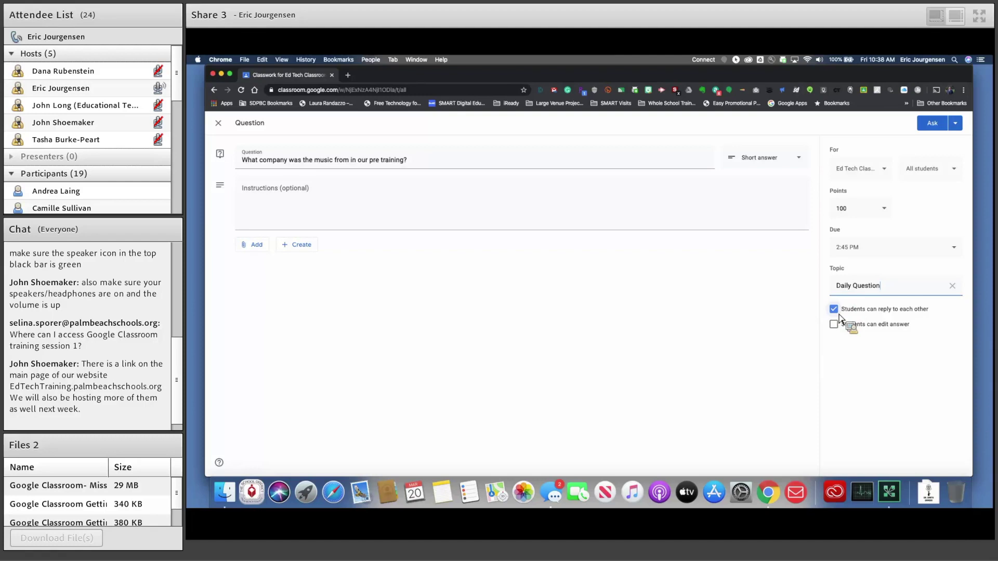
click(838, 313)
click(838, 314)
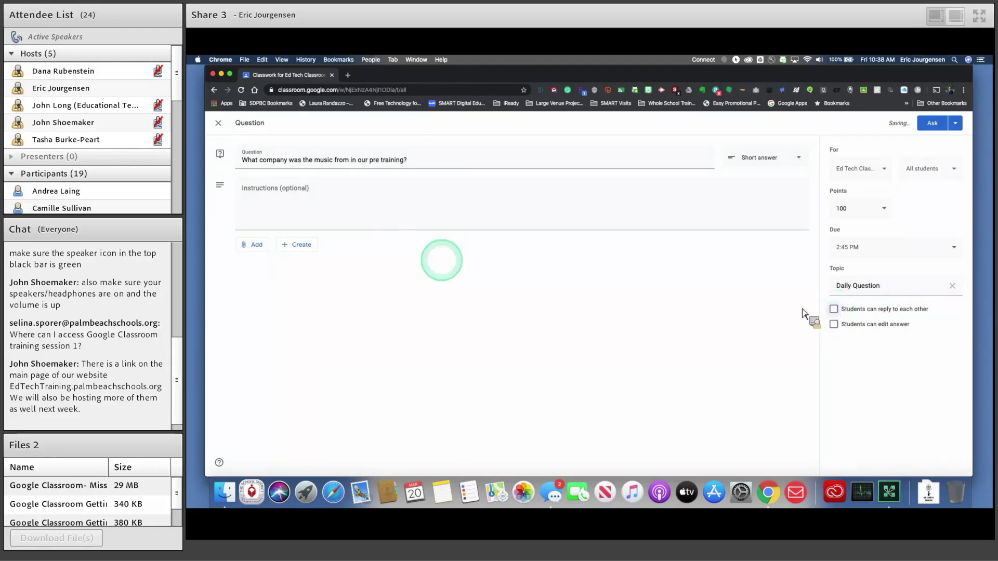
- Review the question's instructions field and its attachment options: Google Drive, Link, File and YouTube
click(279, 210)
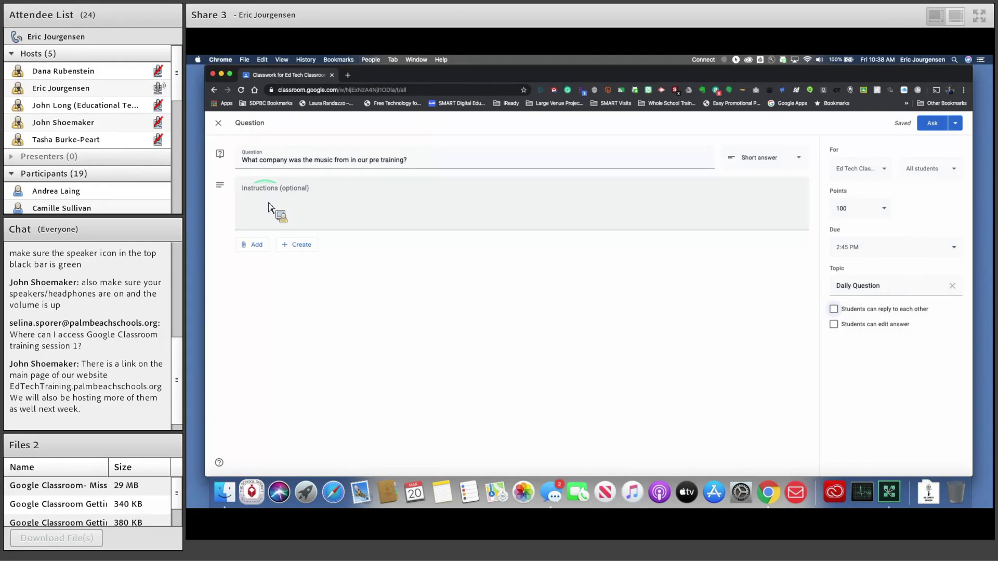
click(257, 245)
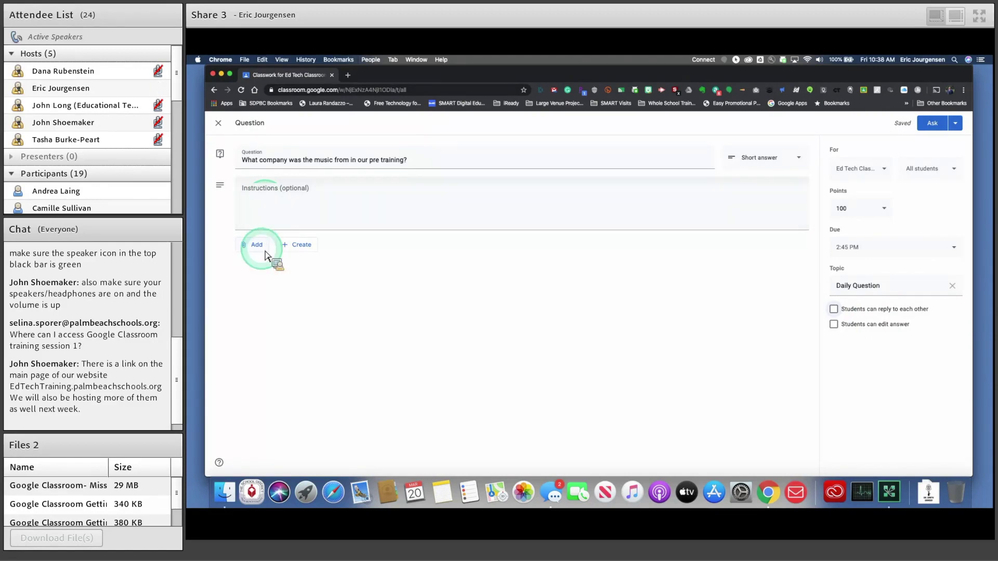
click(266, 201)
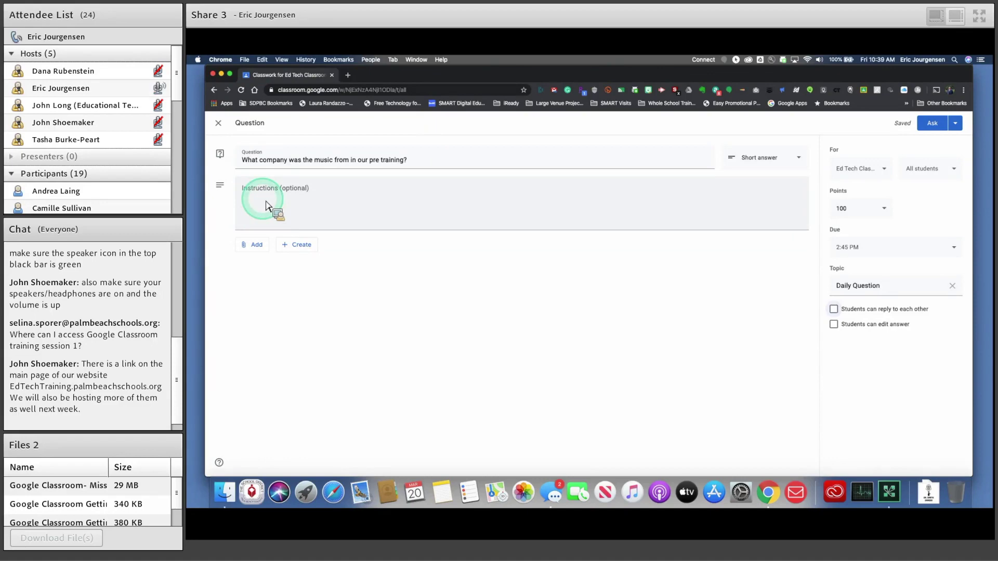
click(257, 245)
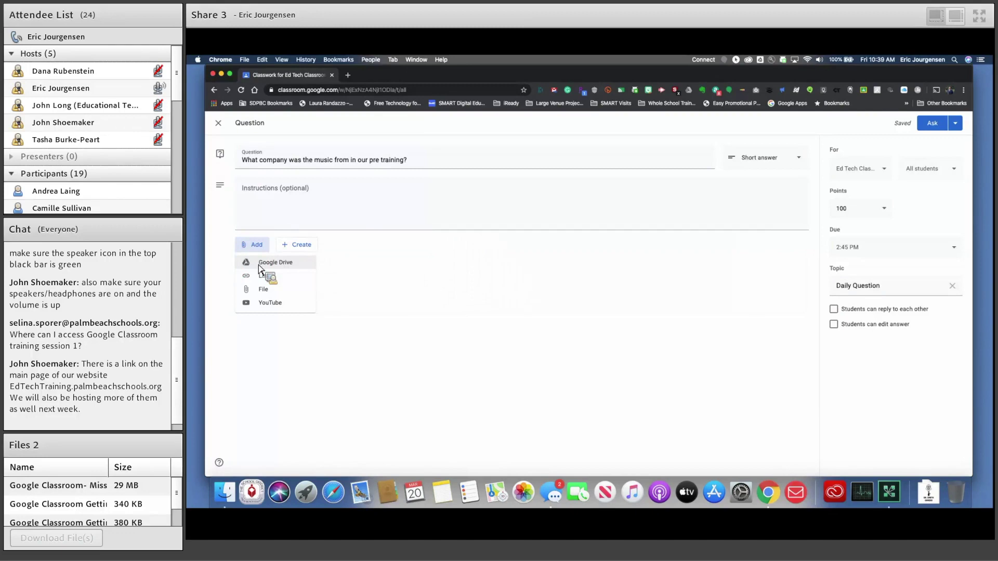
click(260, 280)
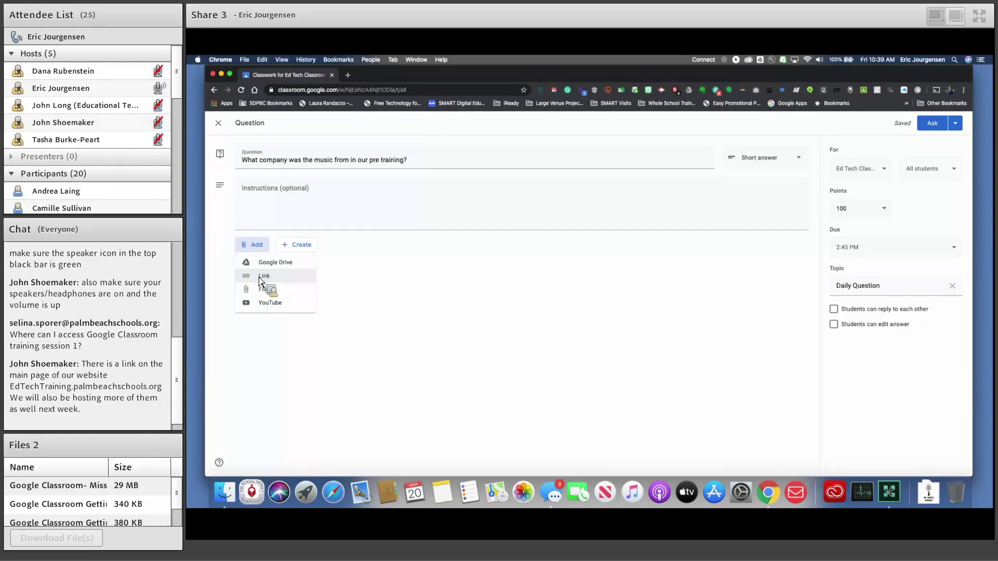
click(259, 291)
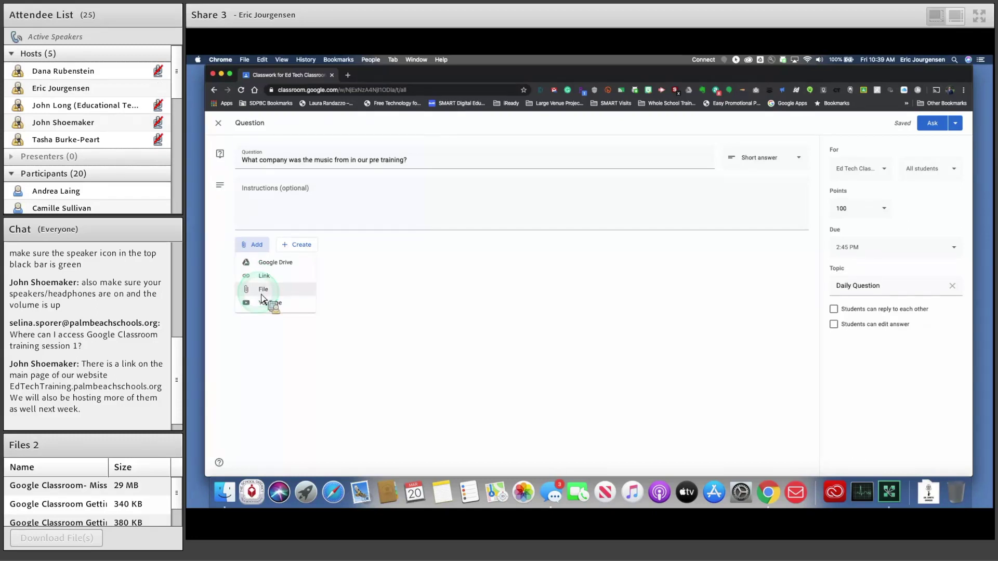
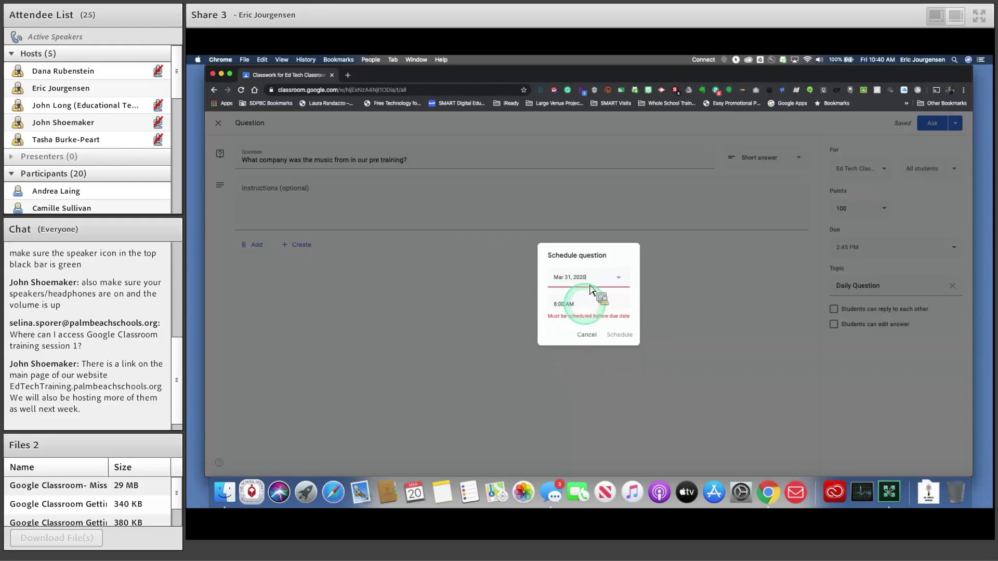
- Examine the date and time settings for scheduling the question, and cancel without scheduling it
click(587, 278)
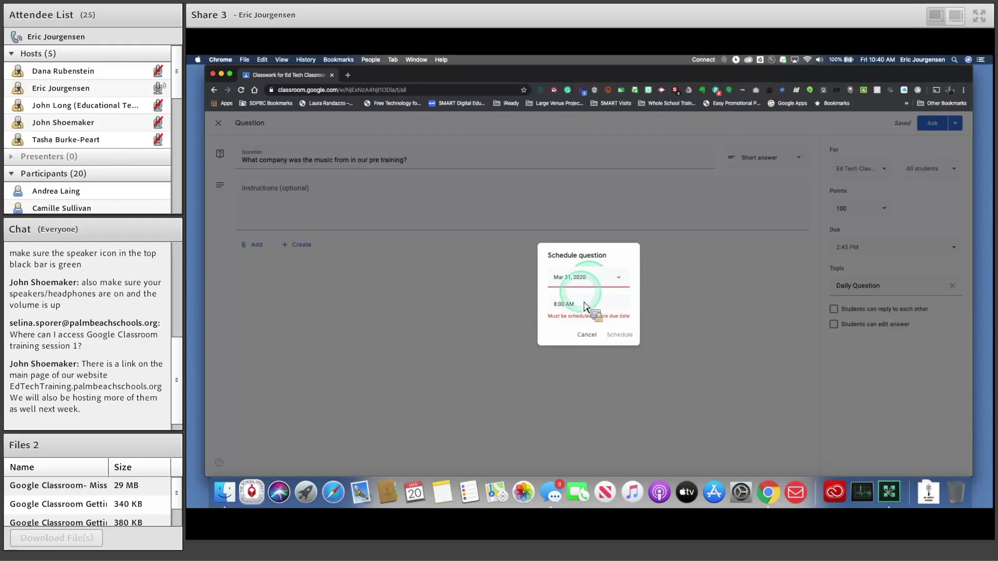
click(588, 335)
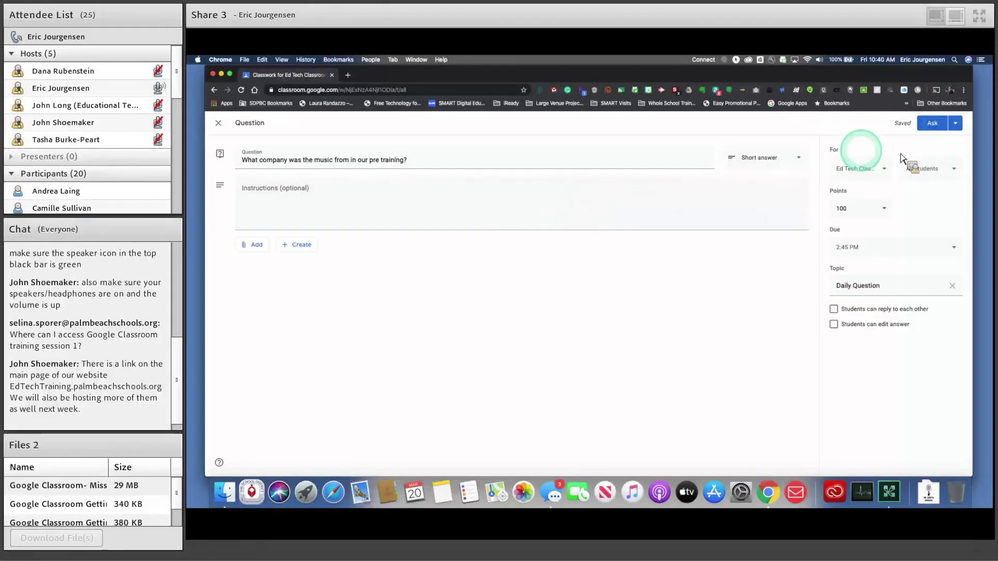
- Change the question type to Multiple choice and enter the answer options Universal, Disney and Fox Studio
click(786, 169)
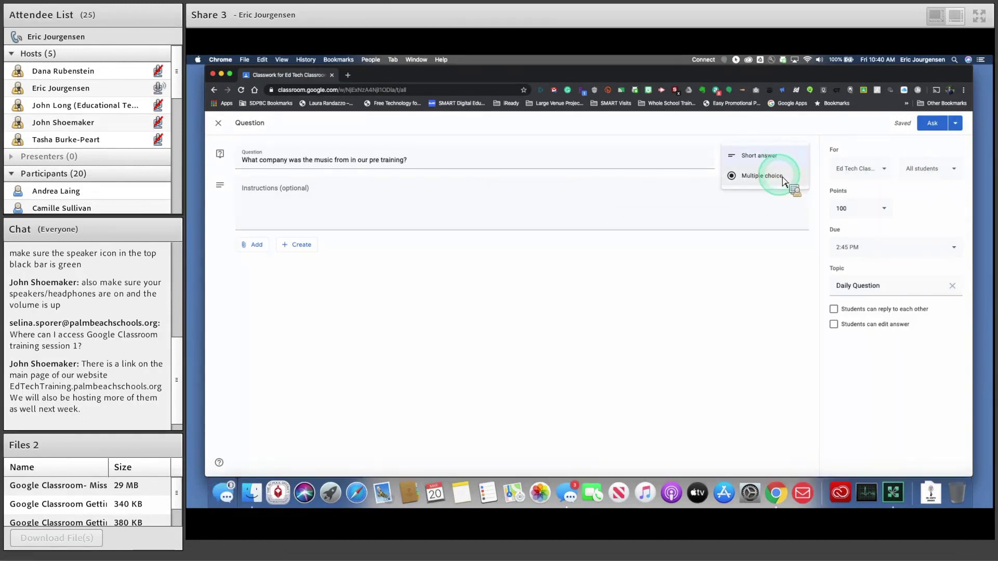
click(785, 178)
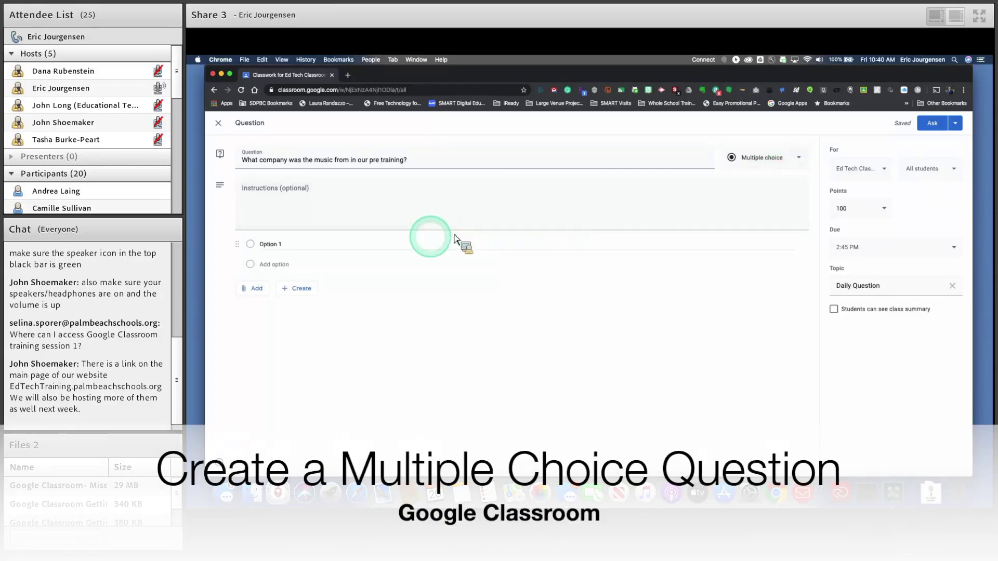
click(275, 253)
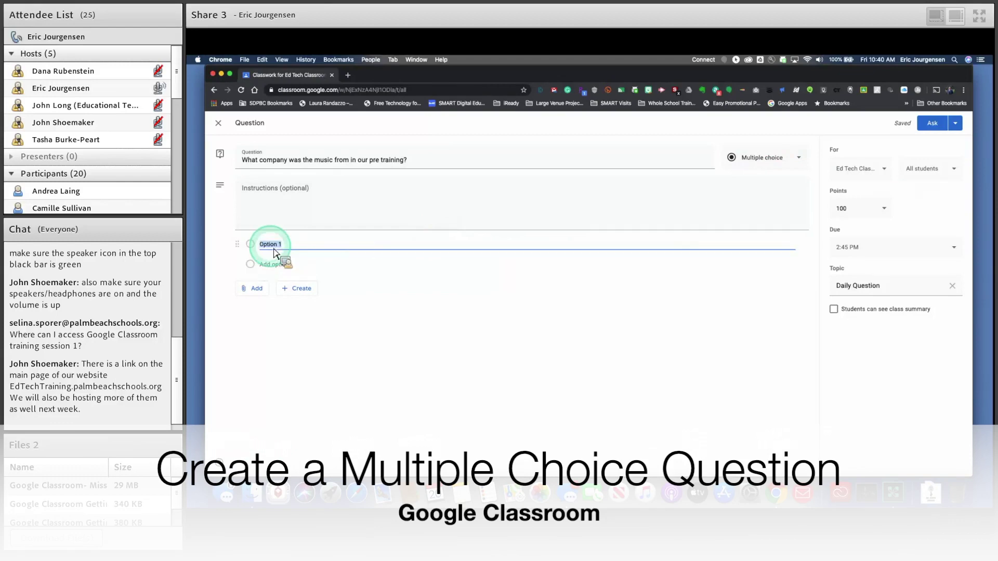
text(Universal)
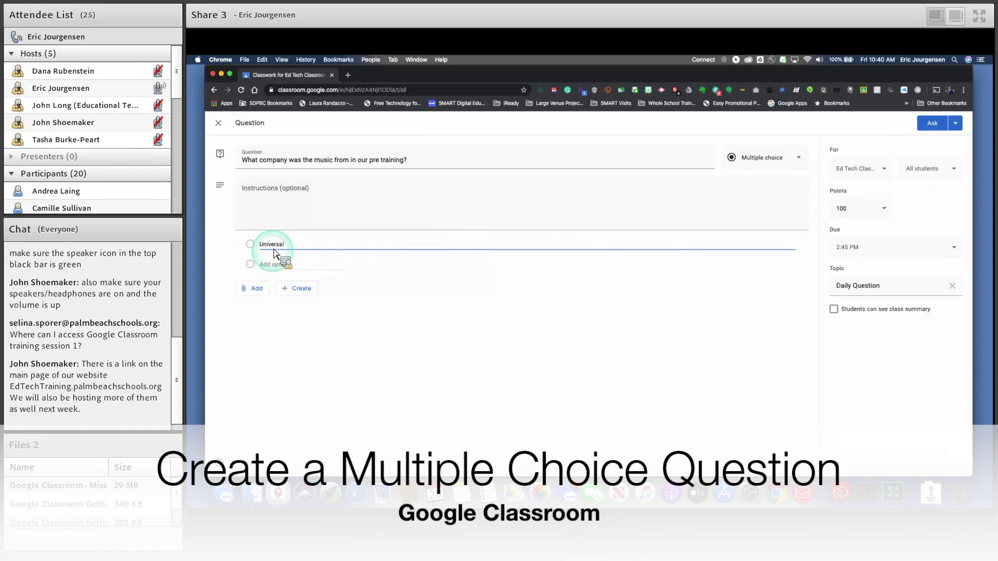
click(272, 264)
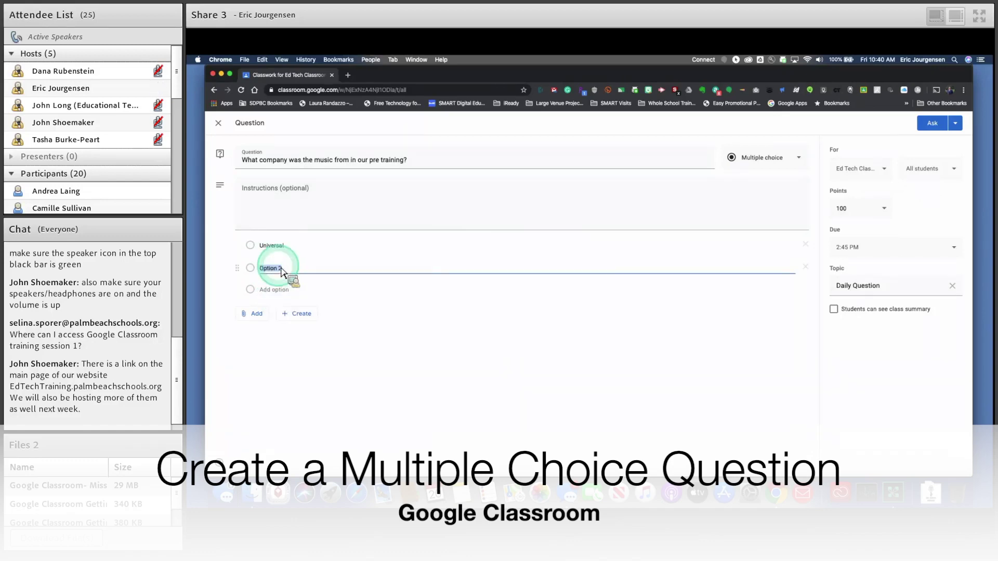
text(Disney)
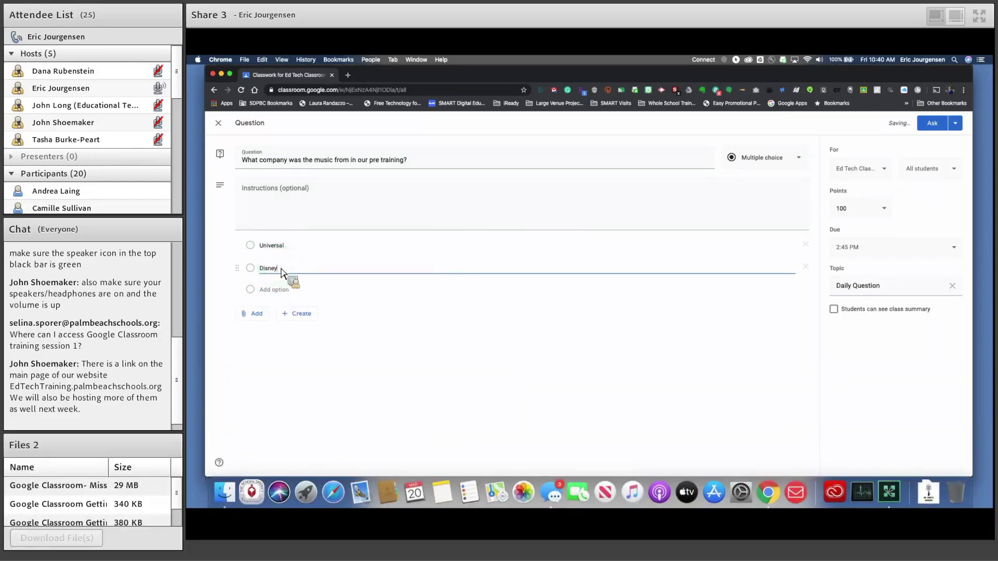
click(276, 290)
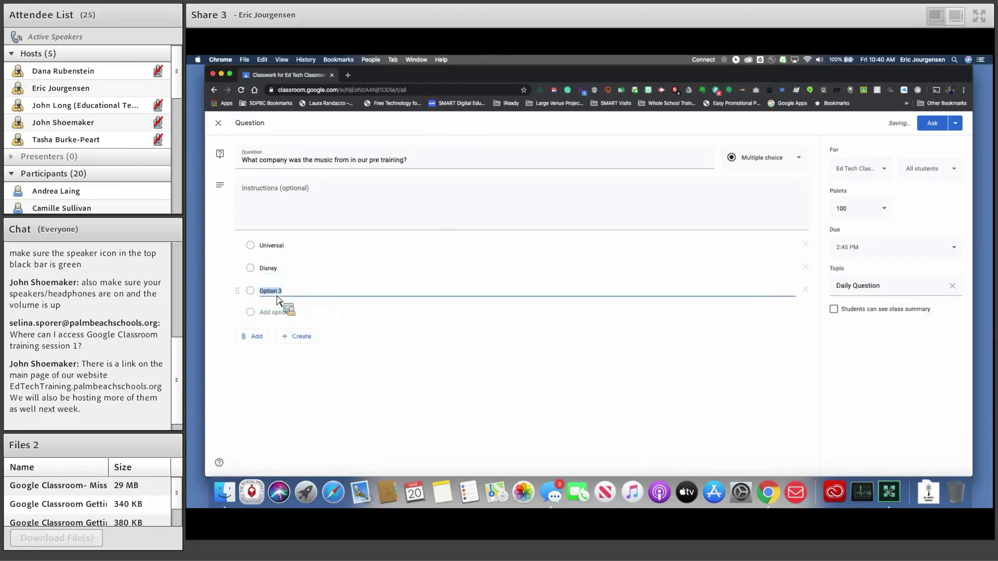
text(Fox ASt)
key(BackSpace)
text(St)
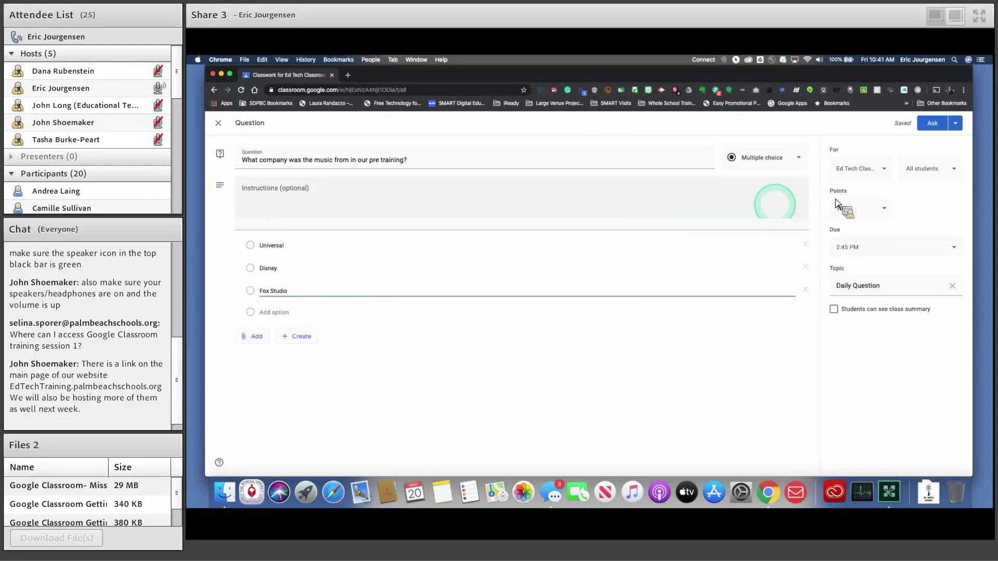
- Post the multiple choice question to the class, check it in the Stream and return to Classwork
click(937, 133)
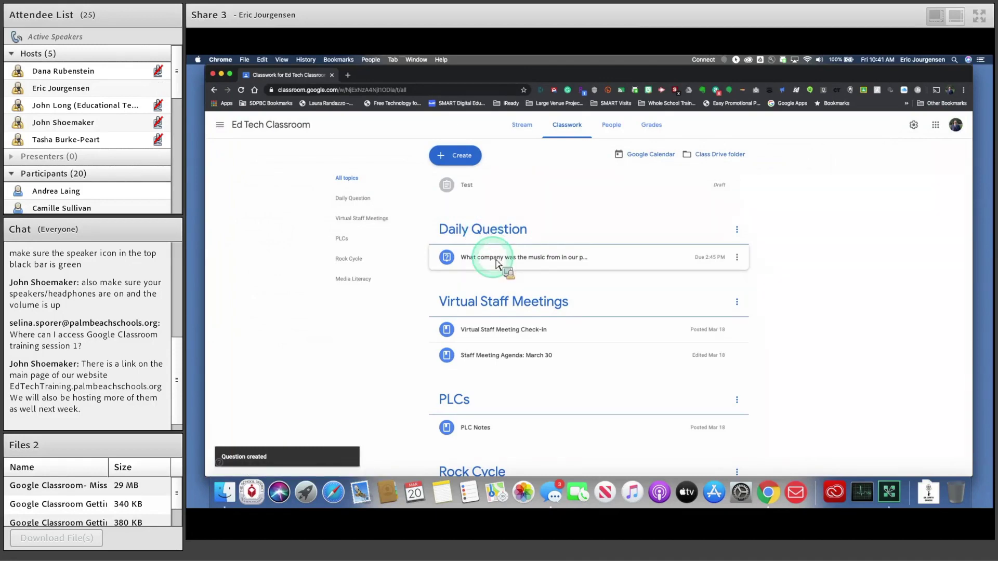
click(524, 133)
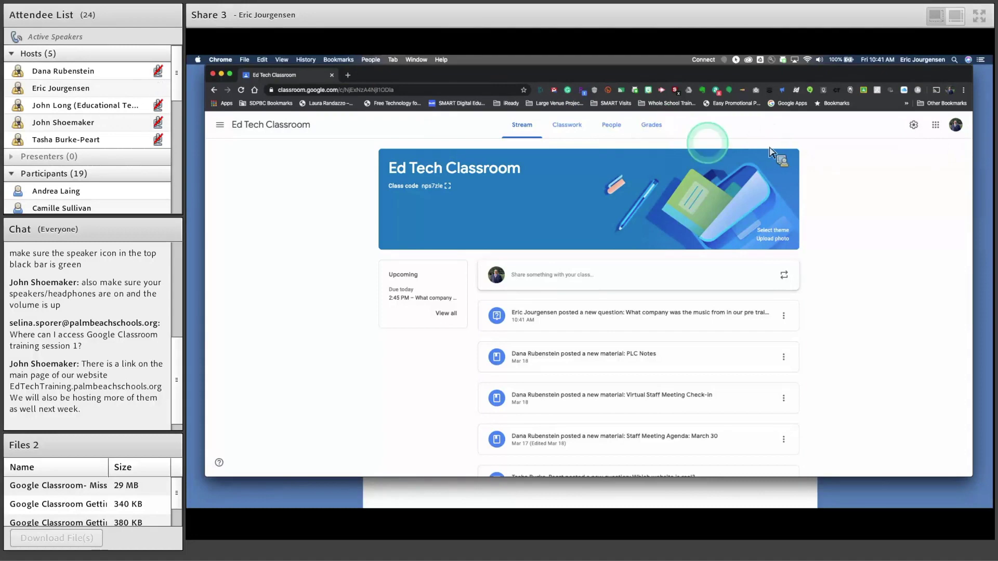
click(579, 132)
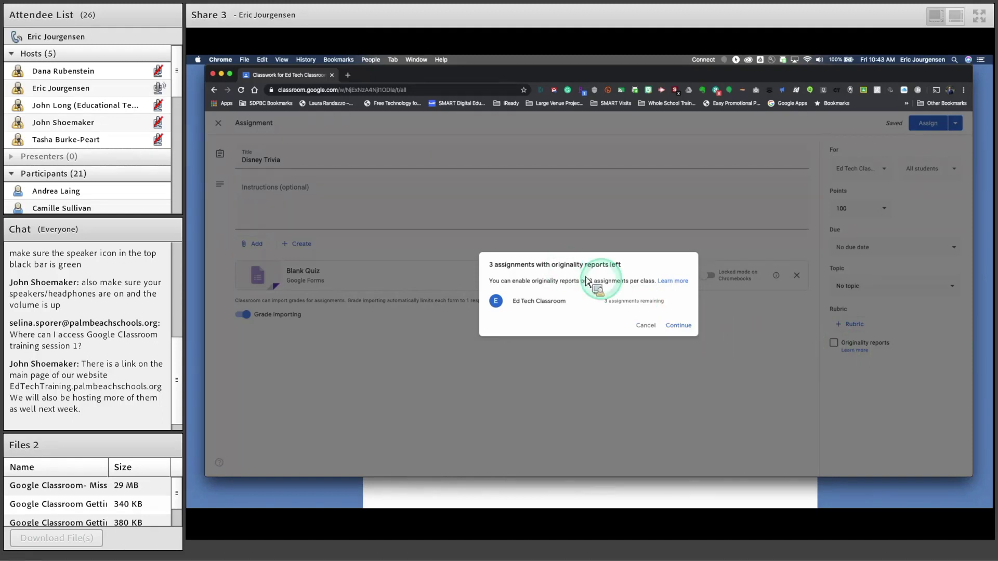
- Decline enabling originality reports for the Disney Trivia assignment
click(652, 331)
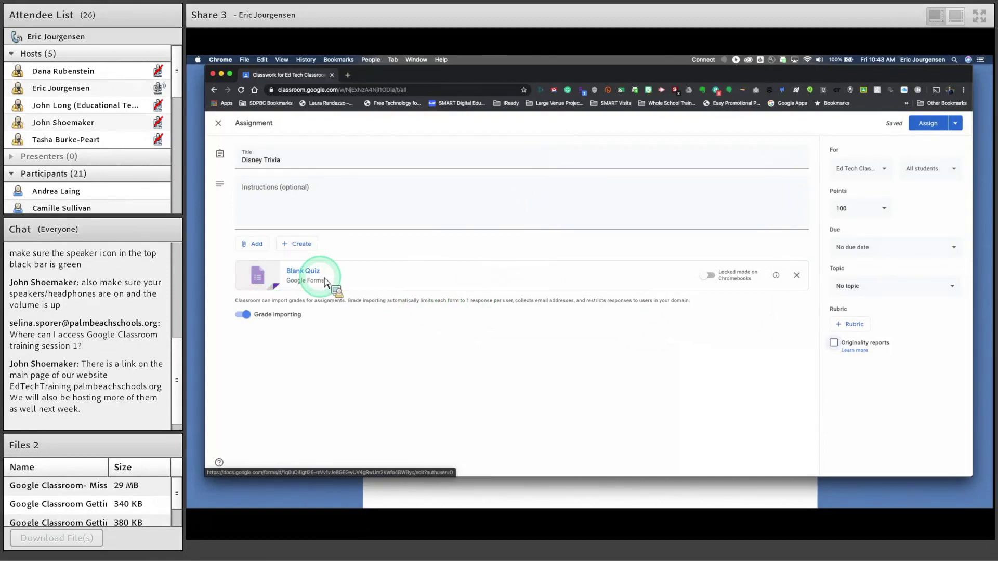
- Try locked mode on Chromebooks for the attached Blank Quiz, view its explanation and switch it back off
click(709, 277)
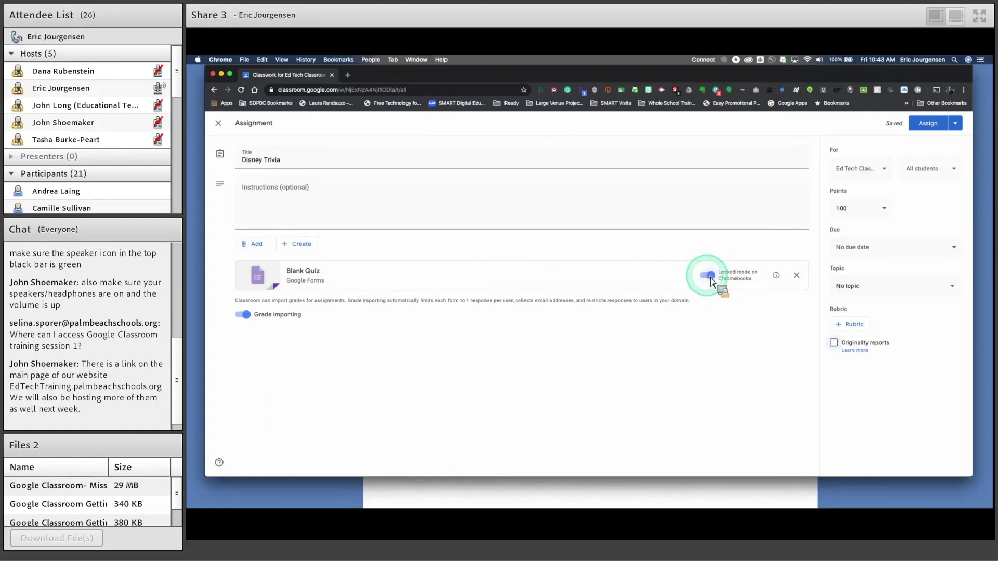
click(775, 277)
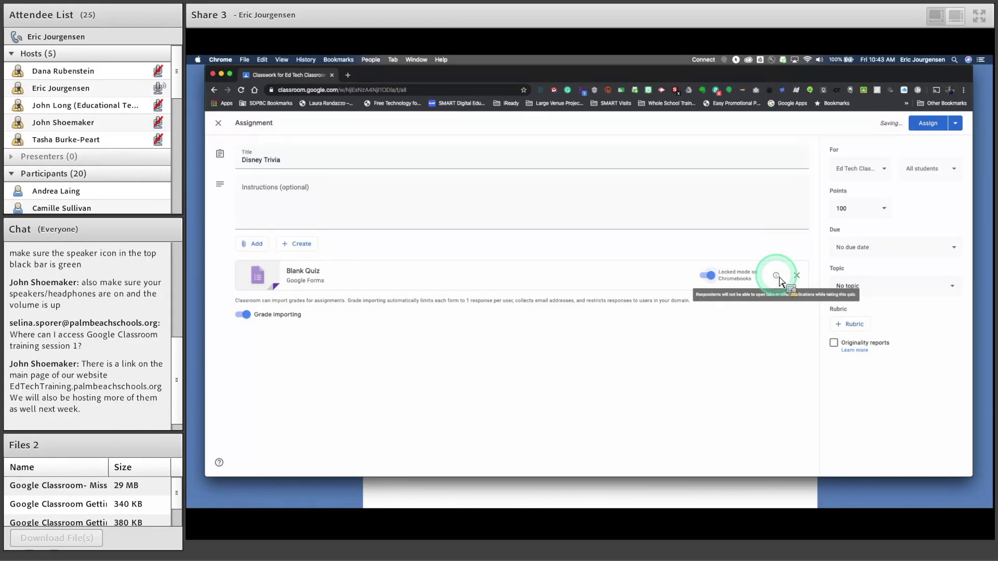
click(710, 279)
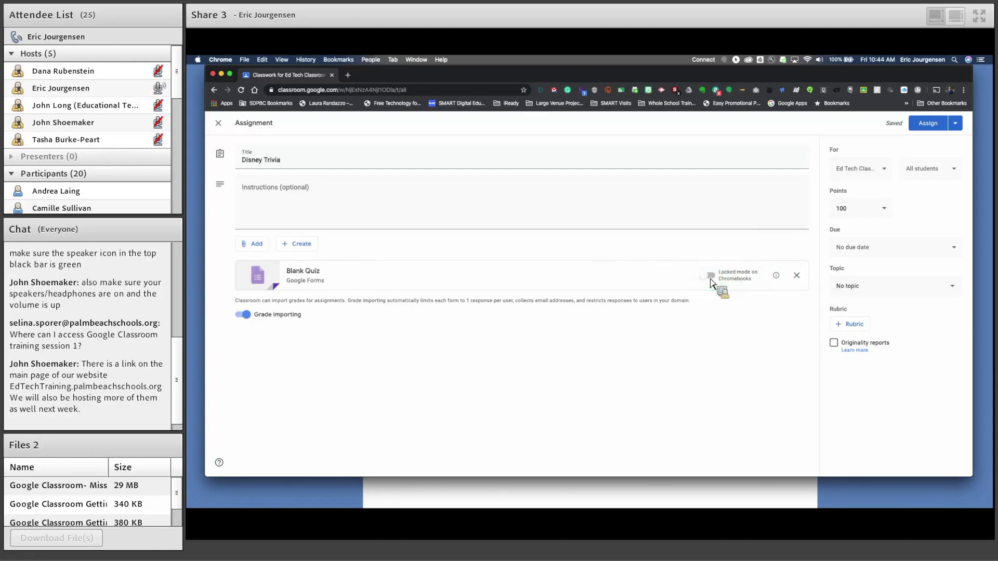
- Open the attached Blank Quiz form and change its title to "Disney Trivia"
click(258, 277)
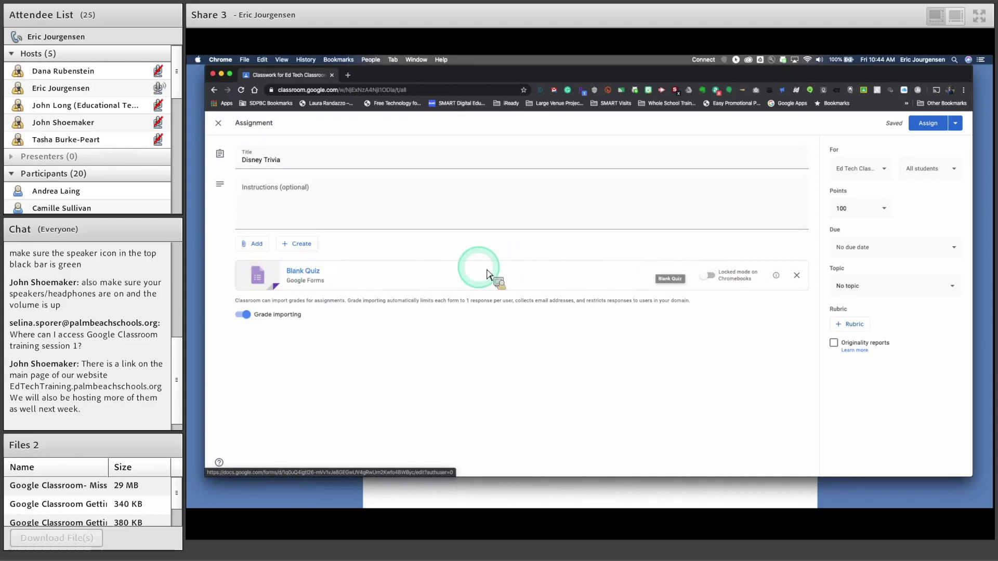
click(436, 282)
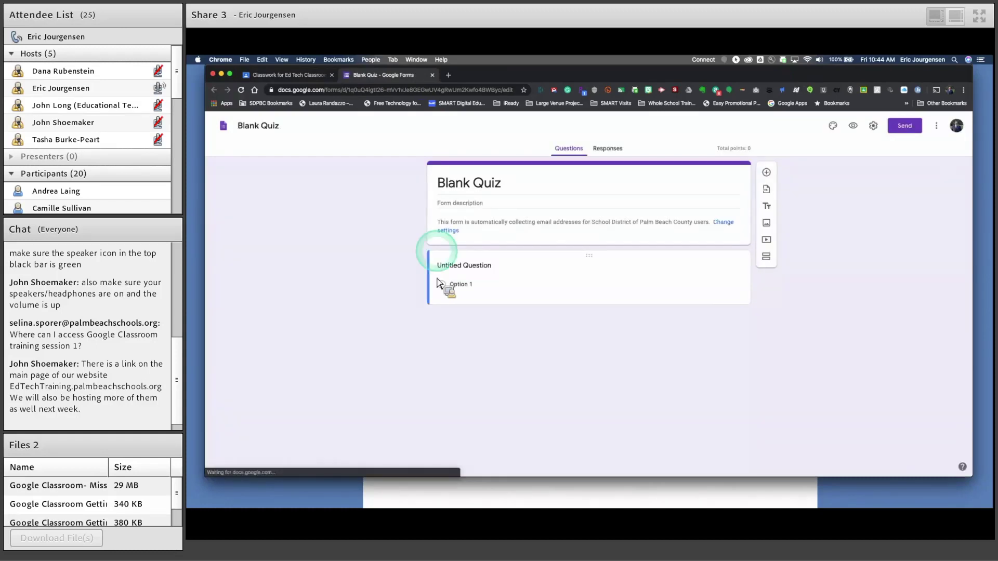
click(499, 195)
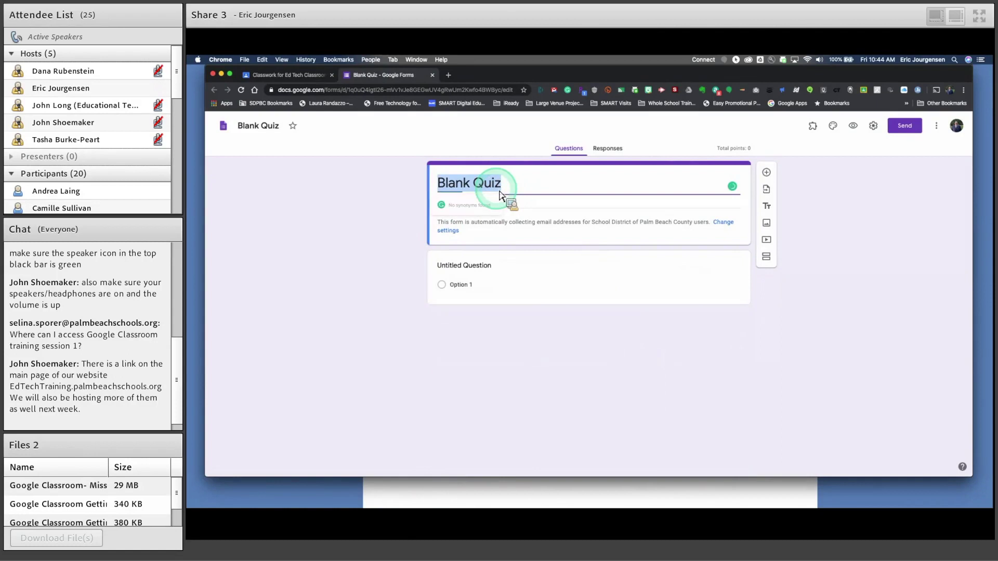
click(500, 195)
text(Disney Triva)
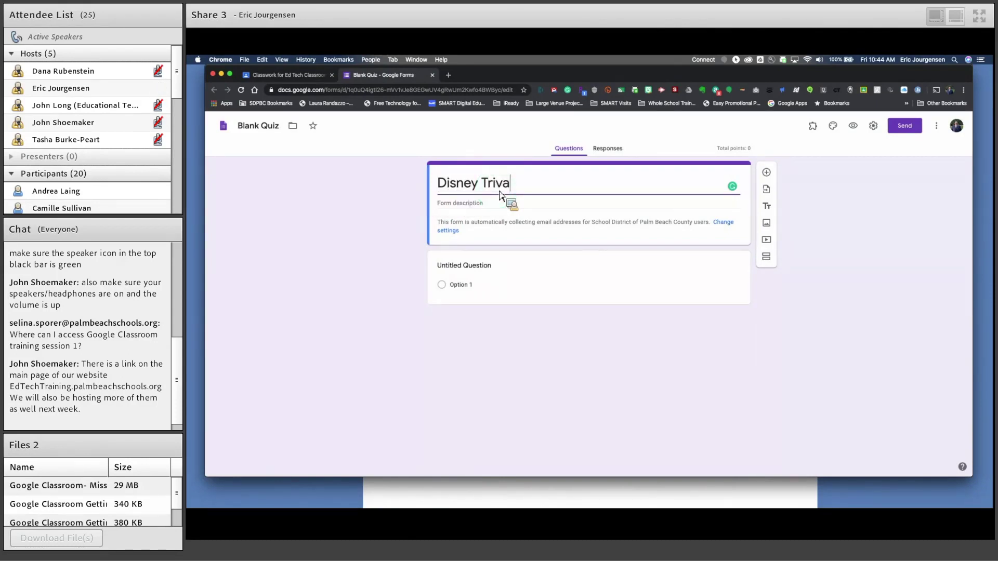
key(BackSpace)
text(ia)
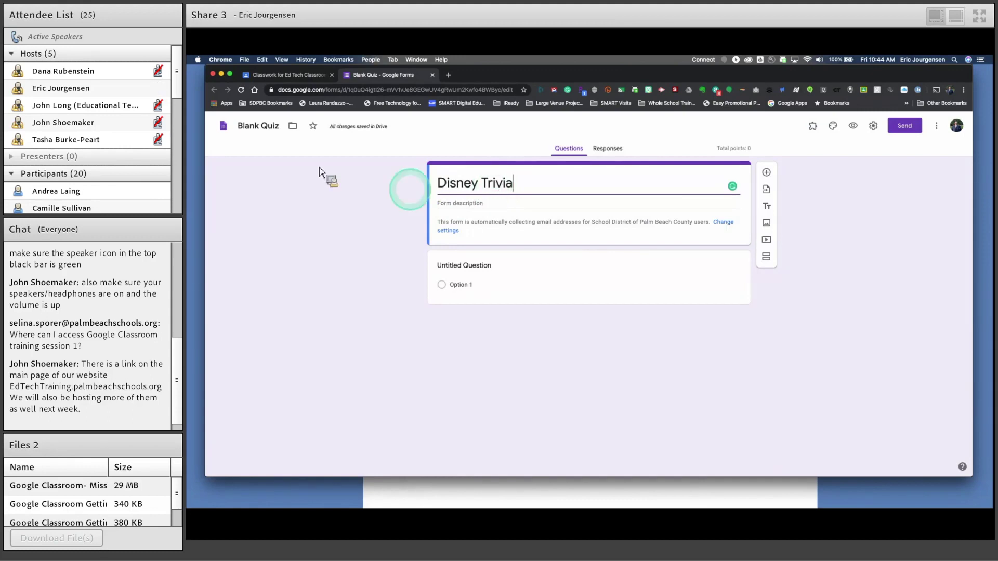
- Rename the form file as "Disney Trivia March 20", leaving the form description blank
click(252, 133)
triple_click(252, 133)
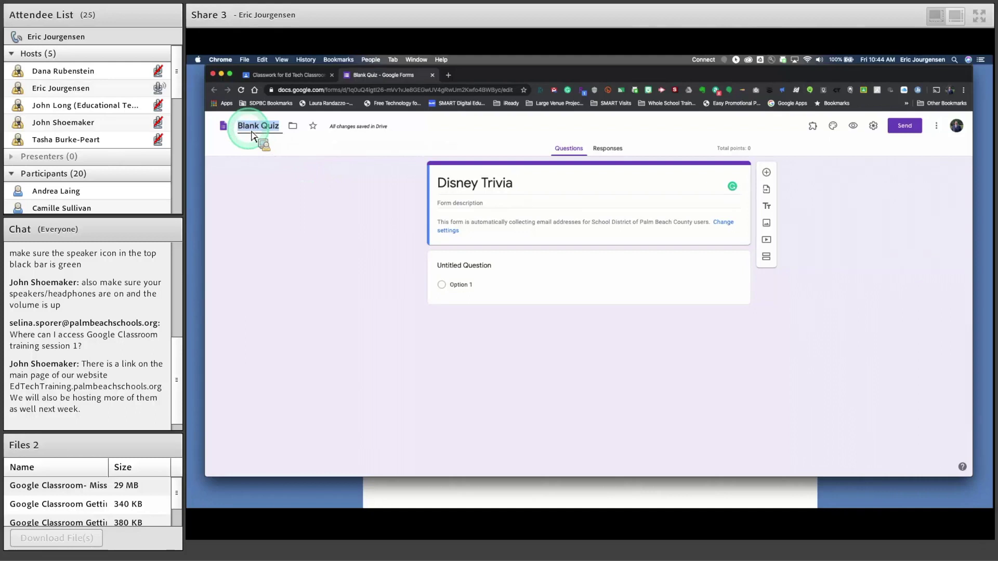
text(Disney)
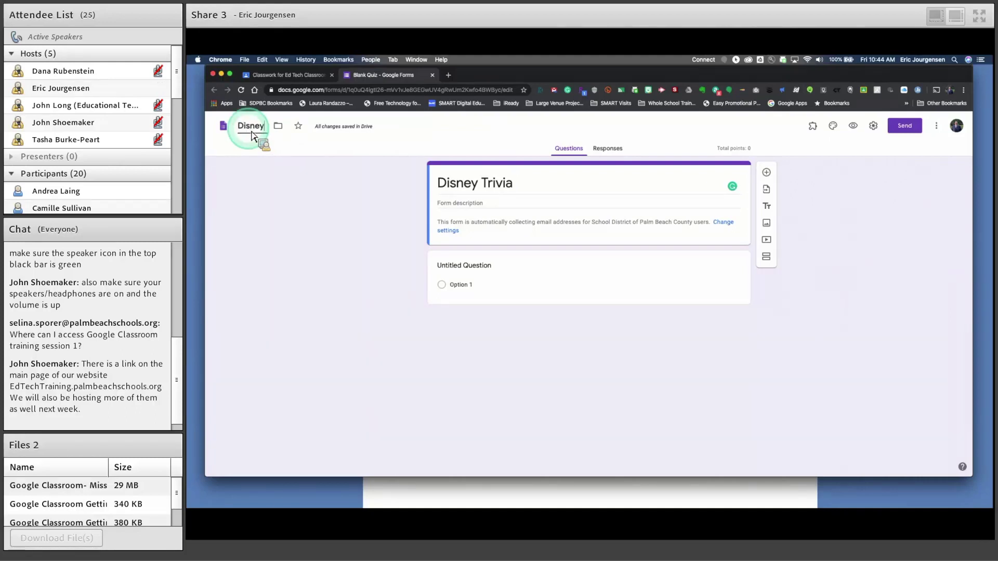
text( Triva)
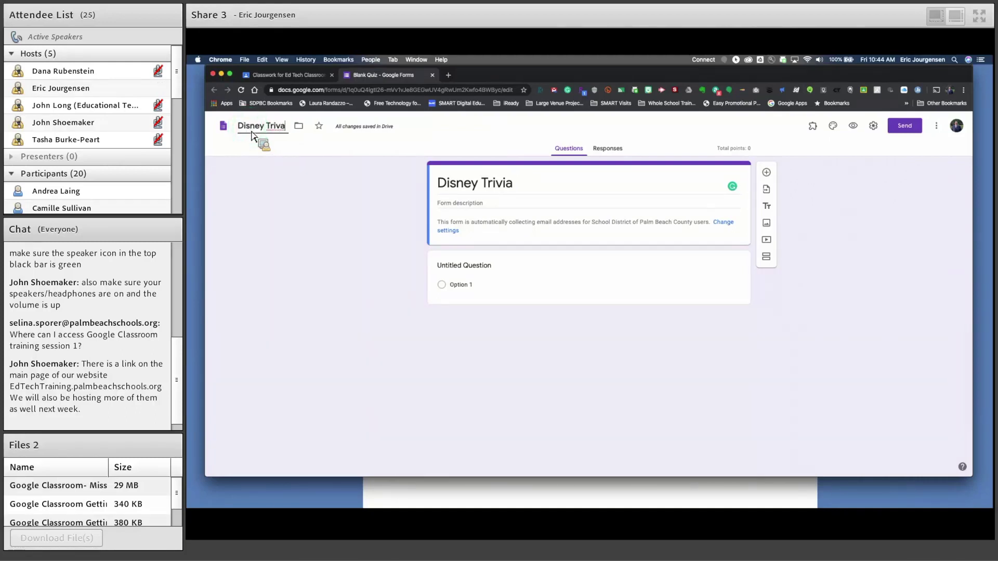
text( Marc)
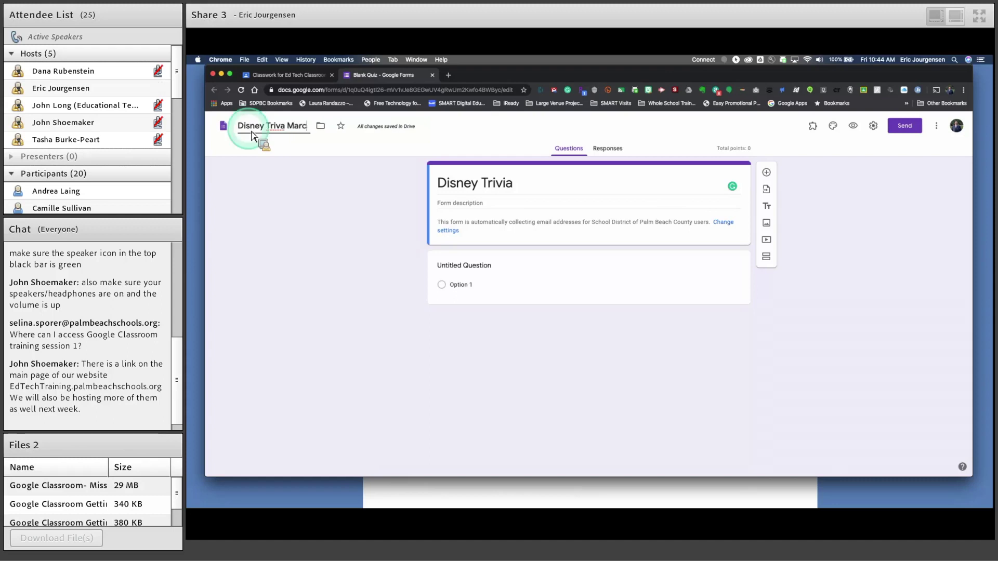
text(h 20)
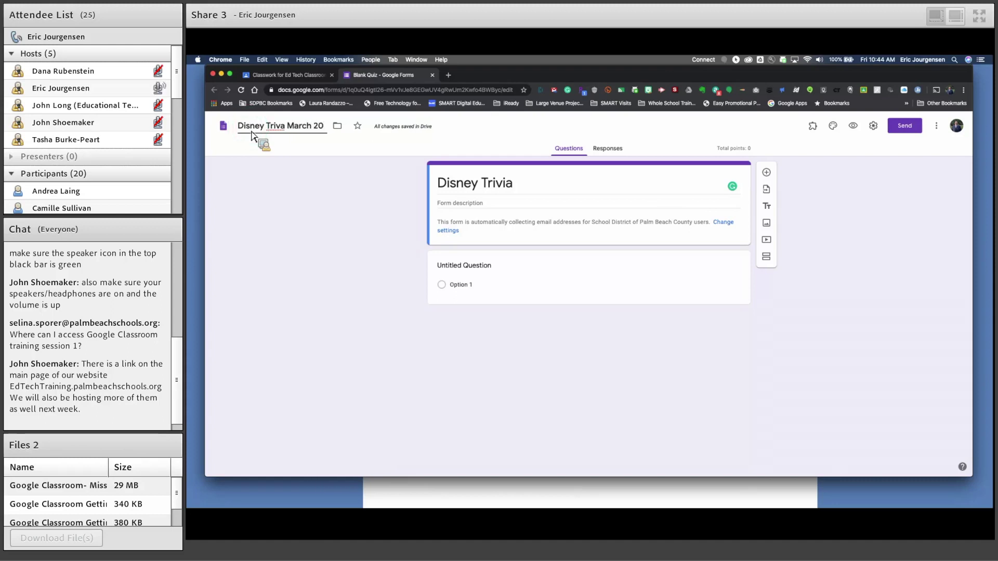
key(Left)
key(Left)
key(Left)
text(i)
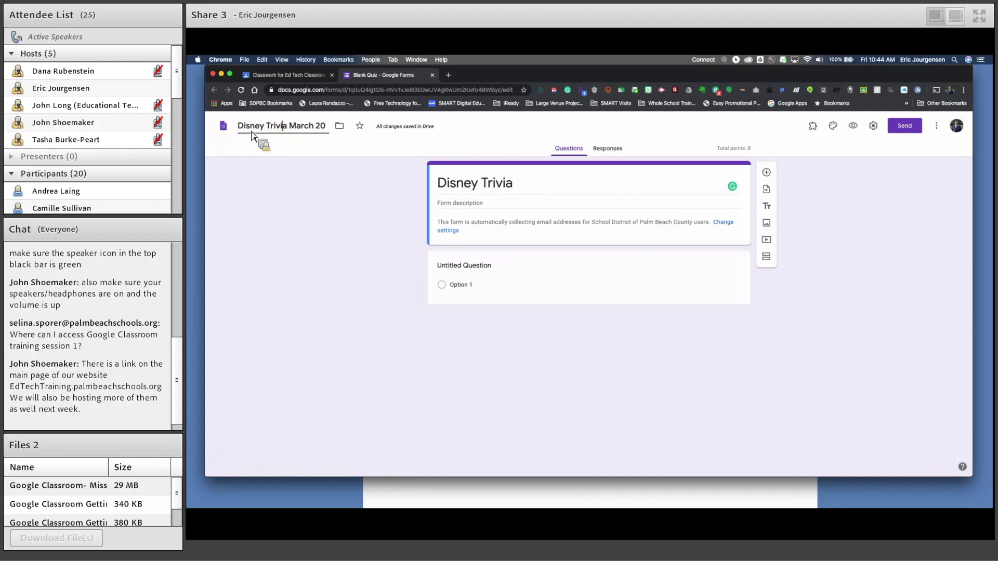
click(467, 183)
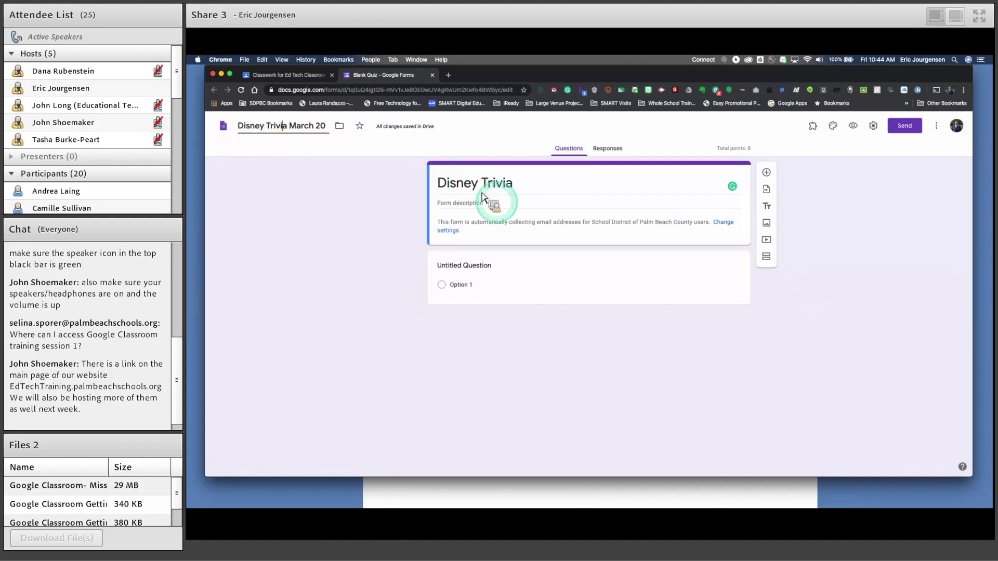
click(476, 208)
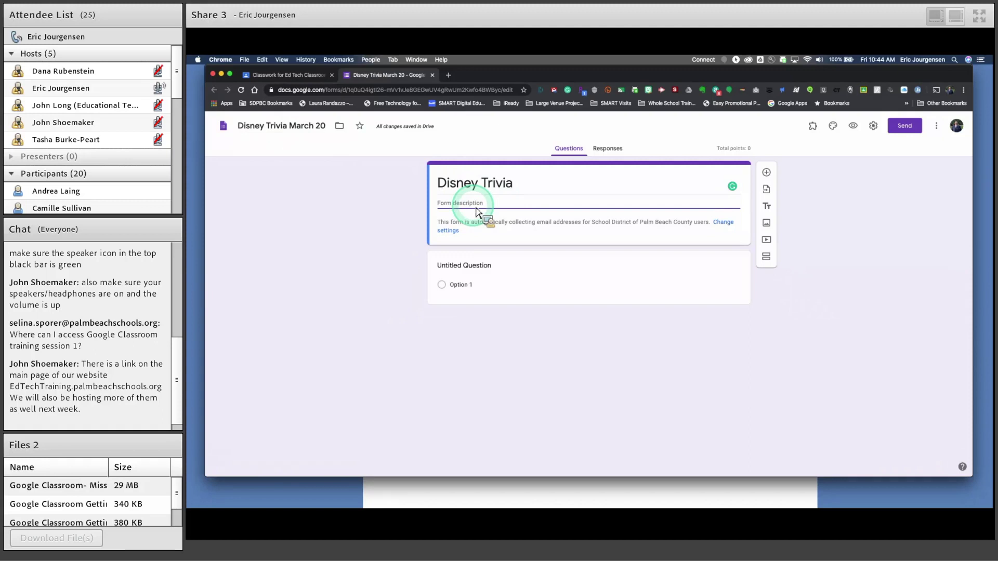
click(483, 214)
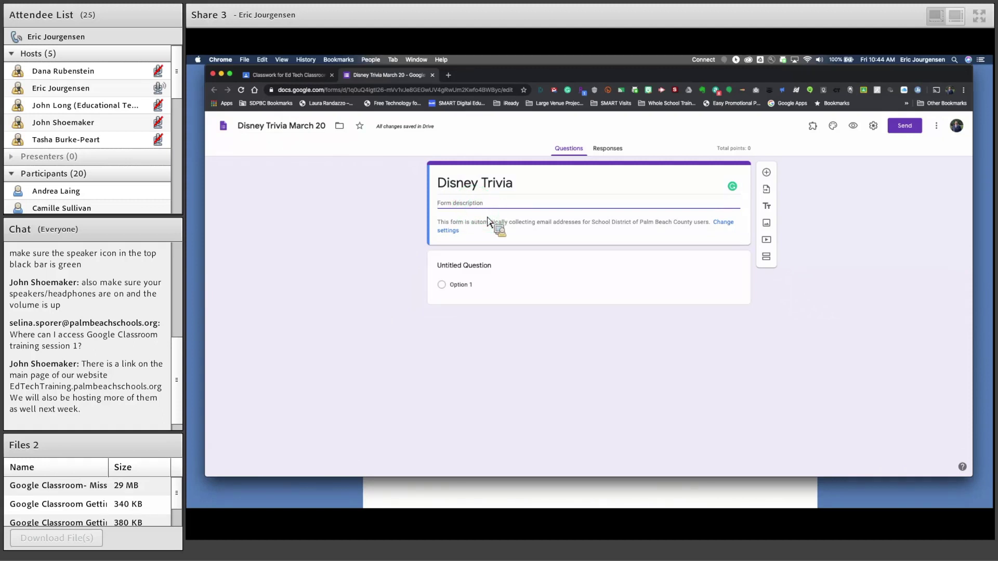
- Replace the untitled question's text with "Who founded the Disney Company"
mouse_move(489, 225)
mouse_down()
mouse_move(496, 262)
mouse_move(487, 272)
mouse_up()
click(487, 271)
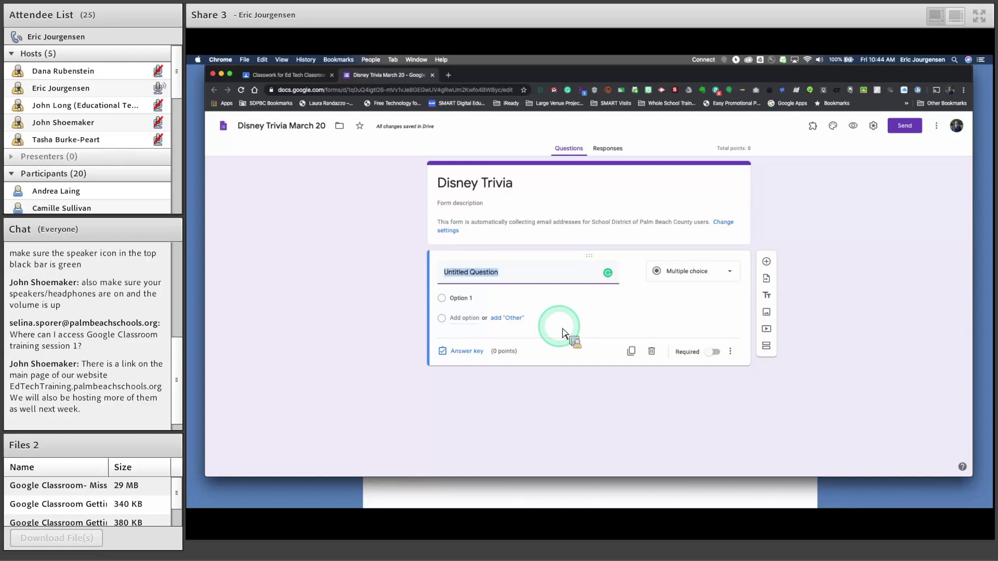
key(BackSpace)
text(nded)
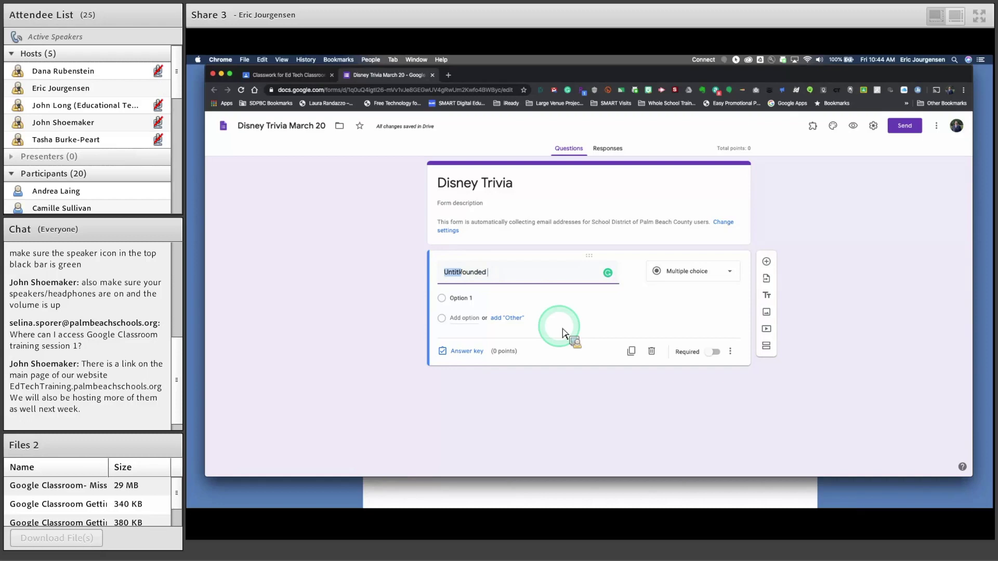
text( the Di)
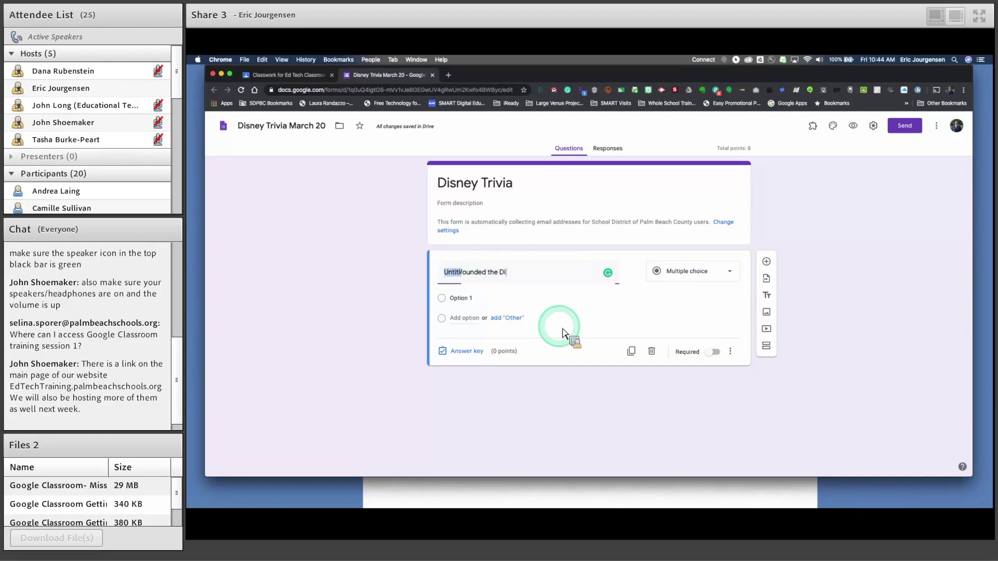
text(sney)
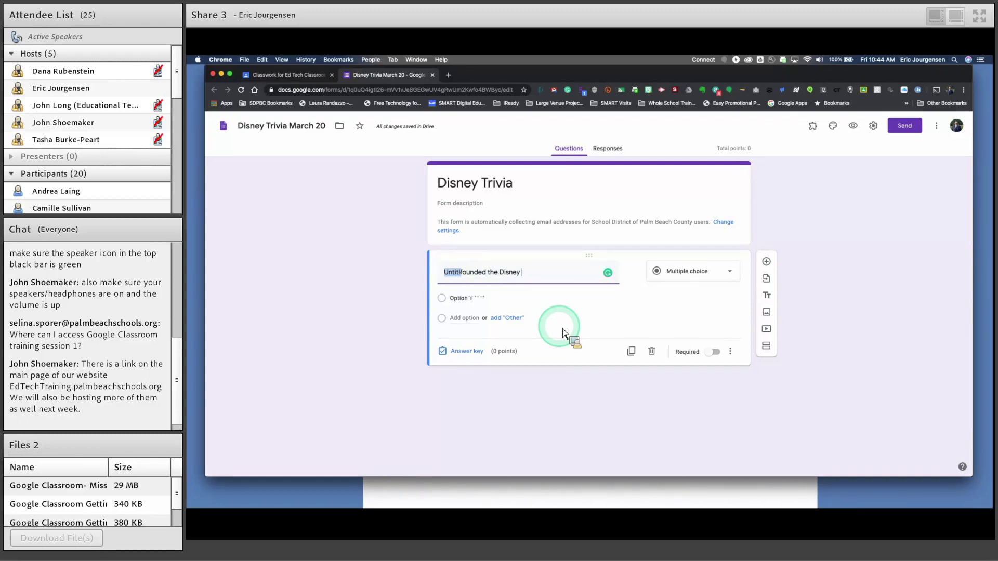
text( Comp)
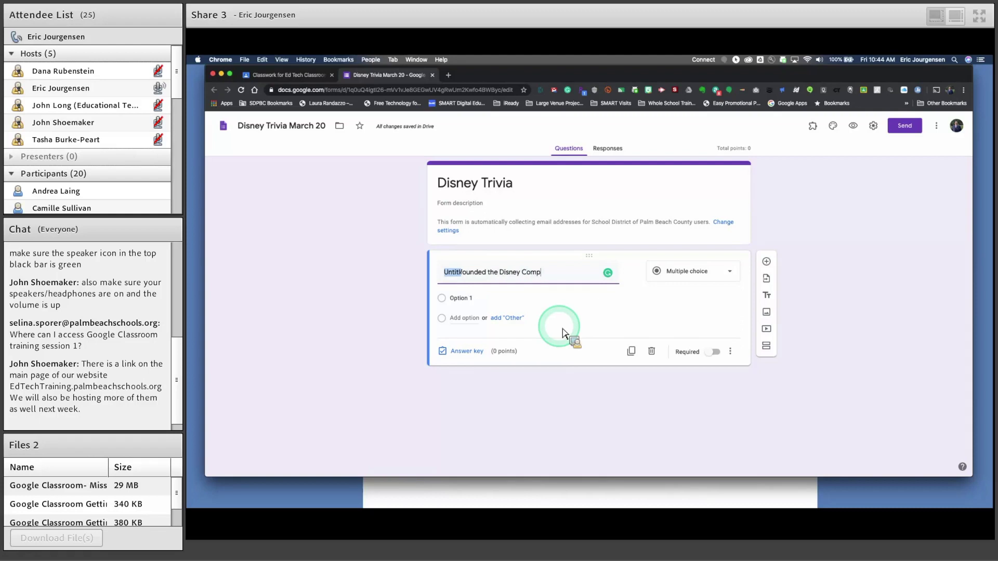
text(any)
text(Who)
- Change the Disney Company question's type to Short answer
click(669, 298)
click(708, 279)
click(697, 226)
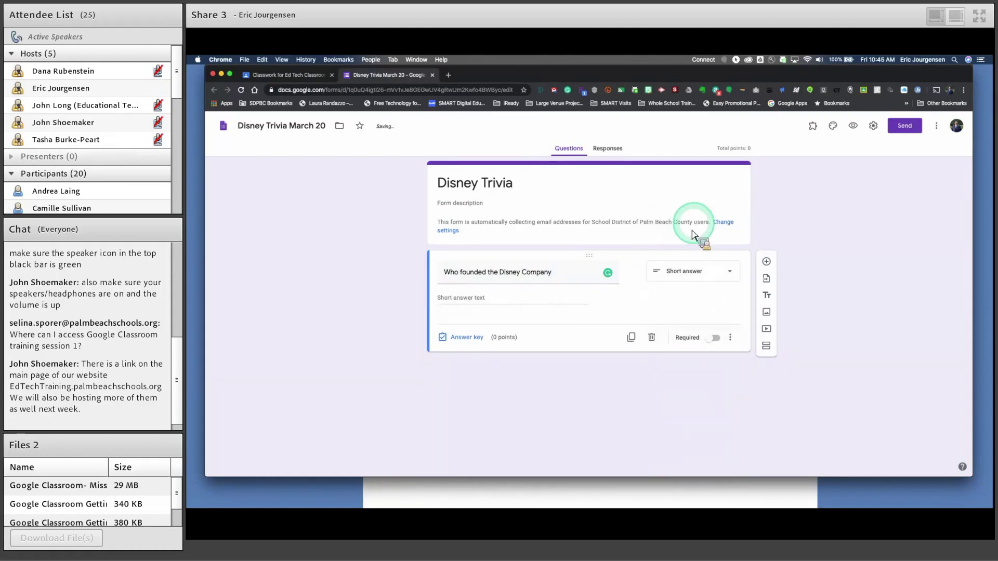
click(556, 301)
click(650, 287)
- Look through the available question types for the Disney Company question and keep Short answer
click(696, 273)
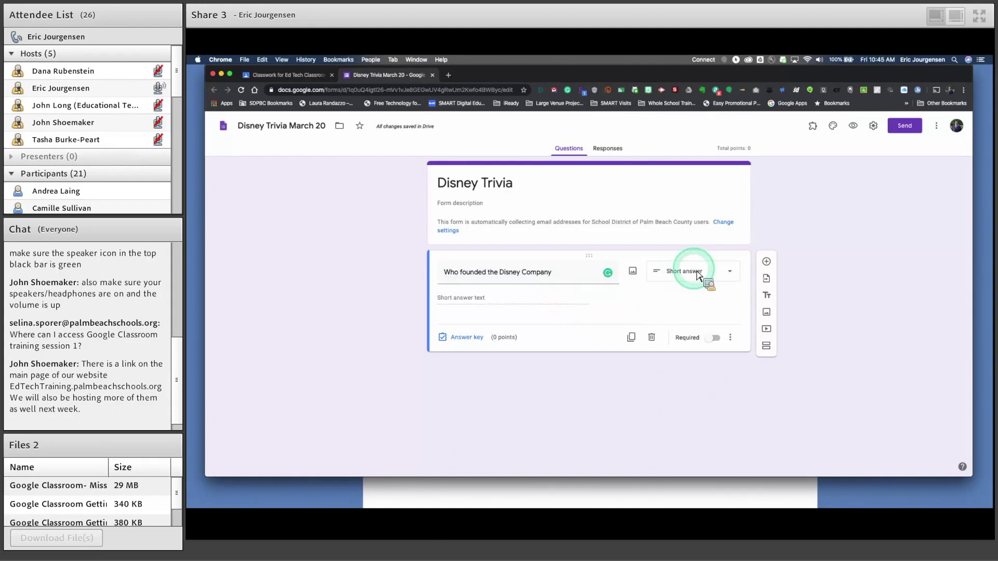
click(730, 273)
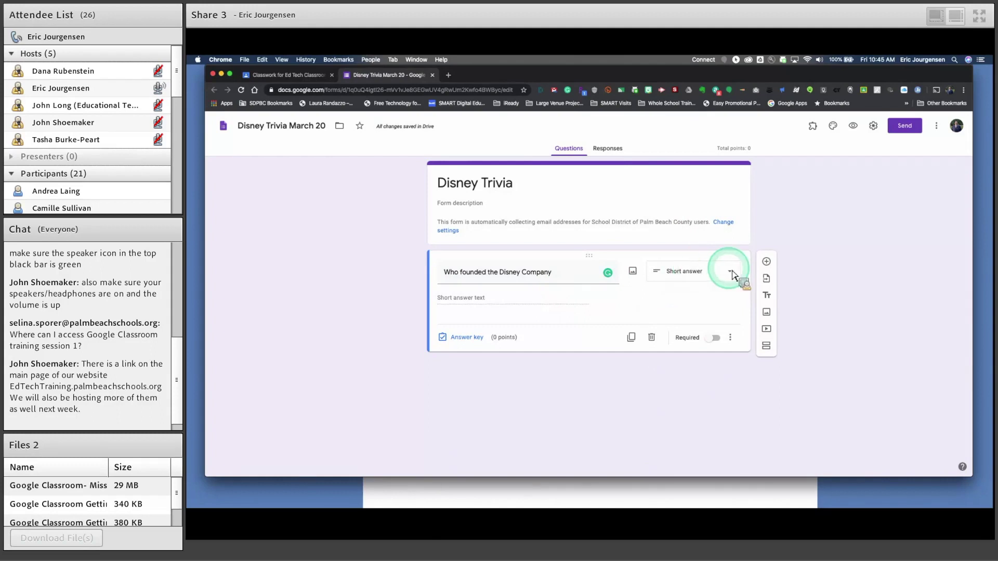
click(730, 273)
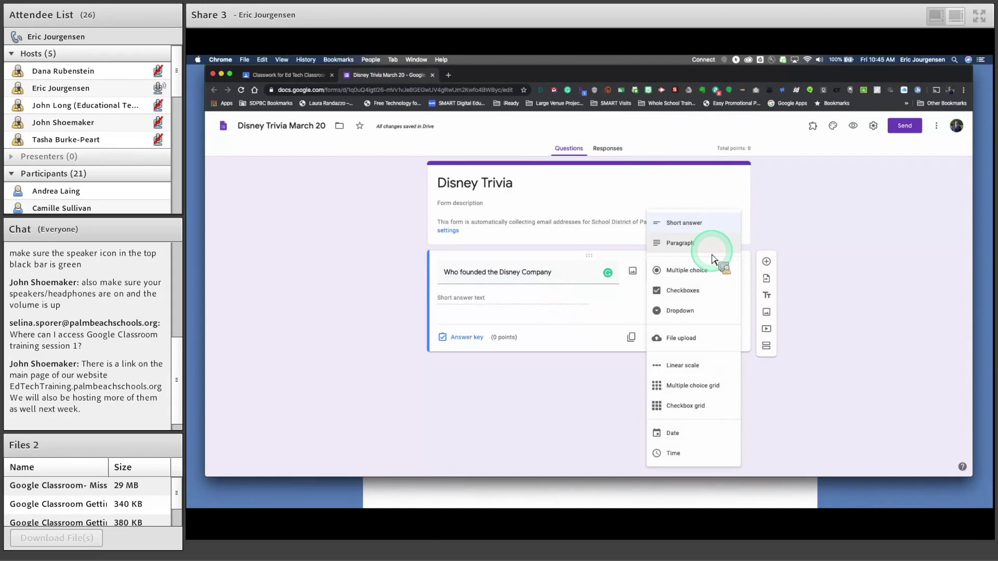
click(697, 245)
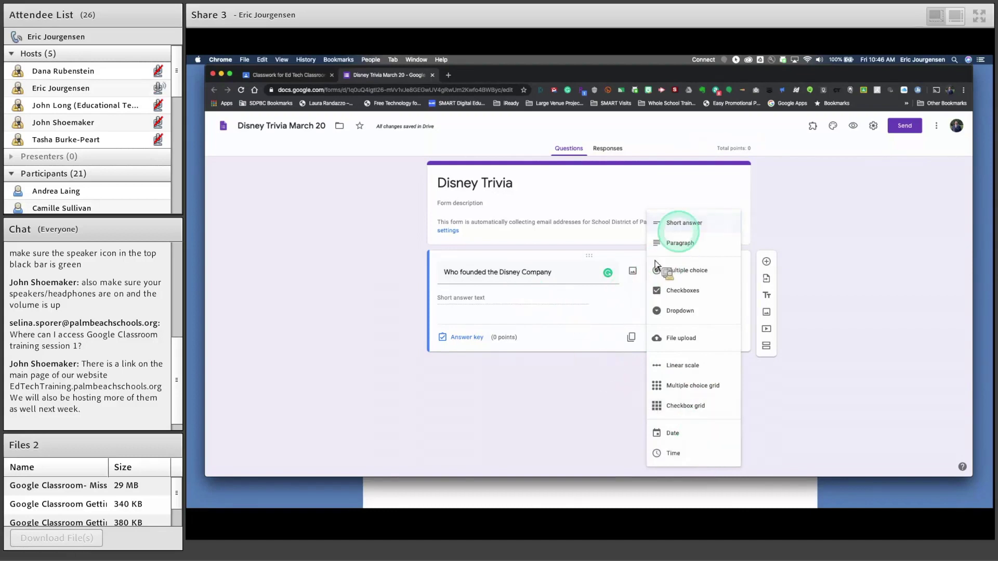
click(684, 223)
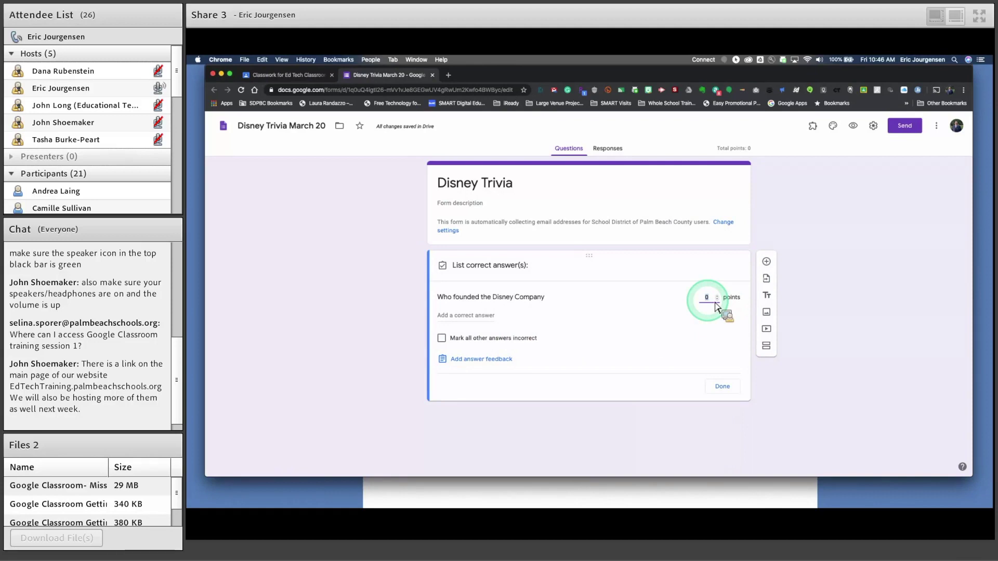
- Assign 5 points to the Disney Company question in its answer key and go to its correct answer entry
text(5)
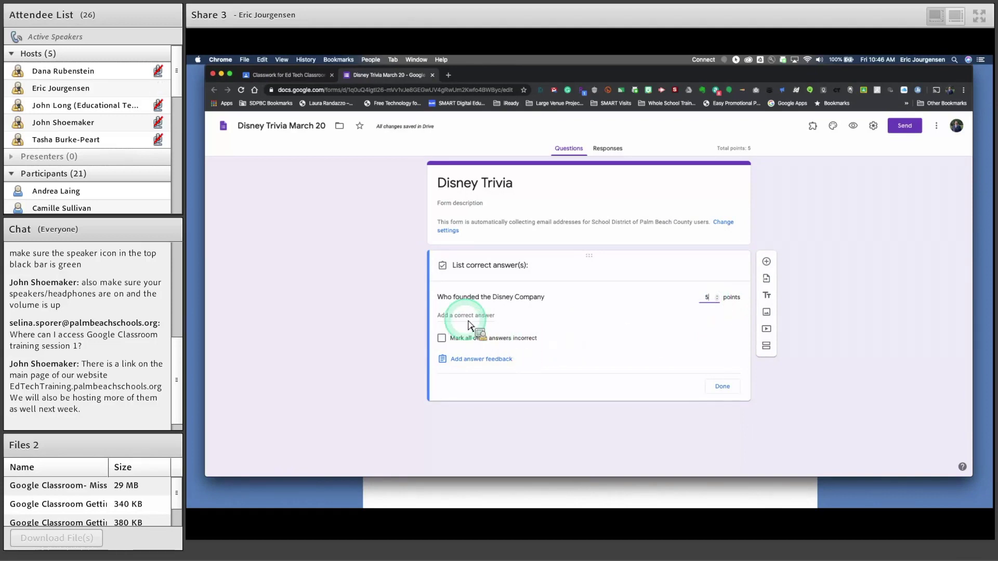
click(468, 318)
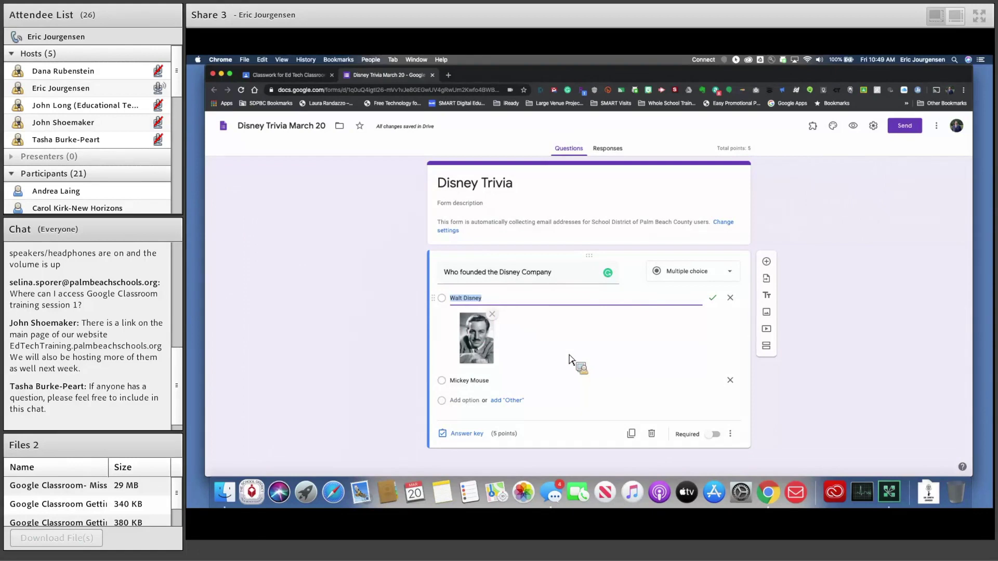
- Make the multiple choice question "Who founded the Disney Company" required
mouse_move(583, 343)
mouse_down()
mouse_move(591, 328)
mouse_move(635, 312)
mouse_move(723, 451)
mouse_move(675, 439)
mouse_move(547, 443)
mouse_up()
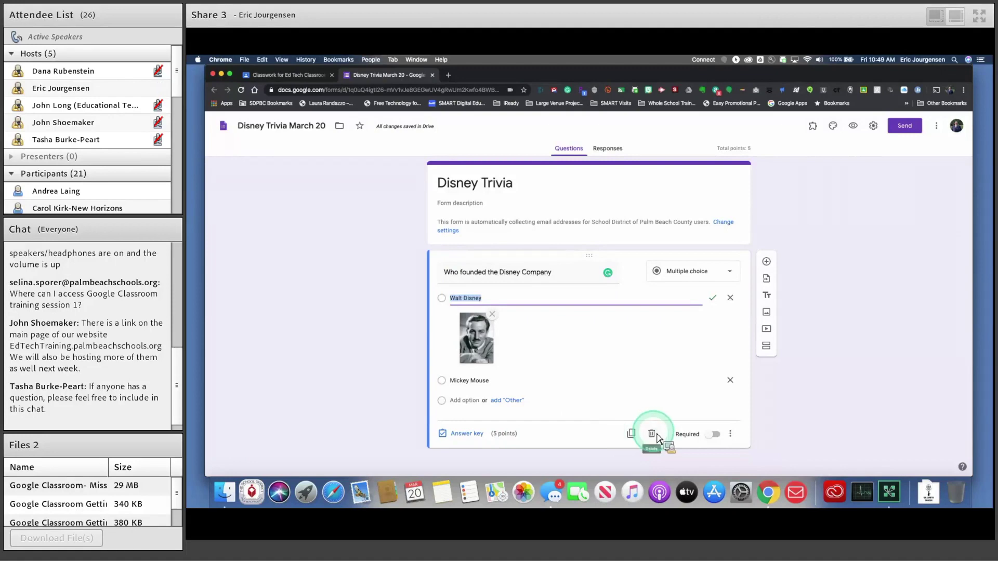
click(720, 440)
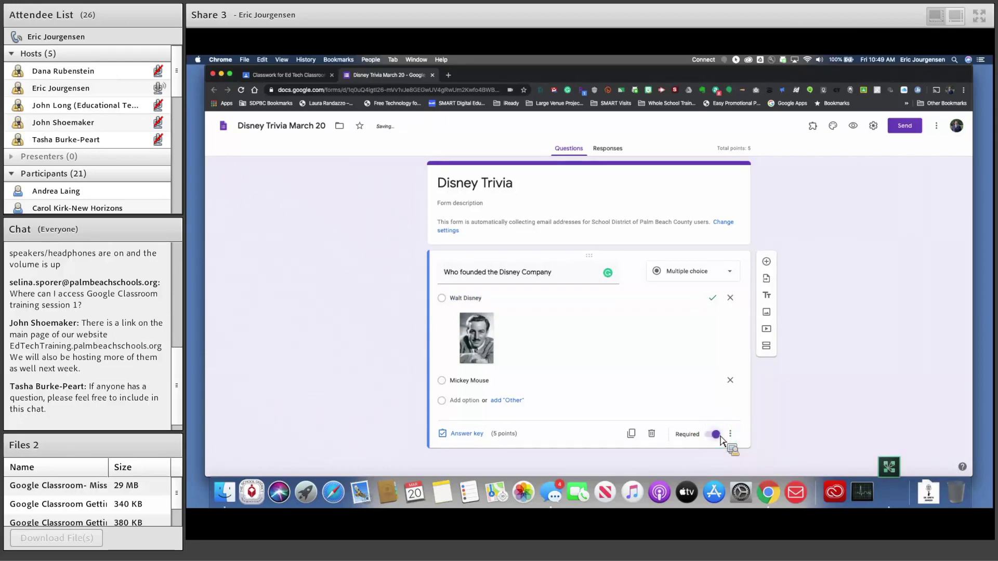
click(720, 440)
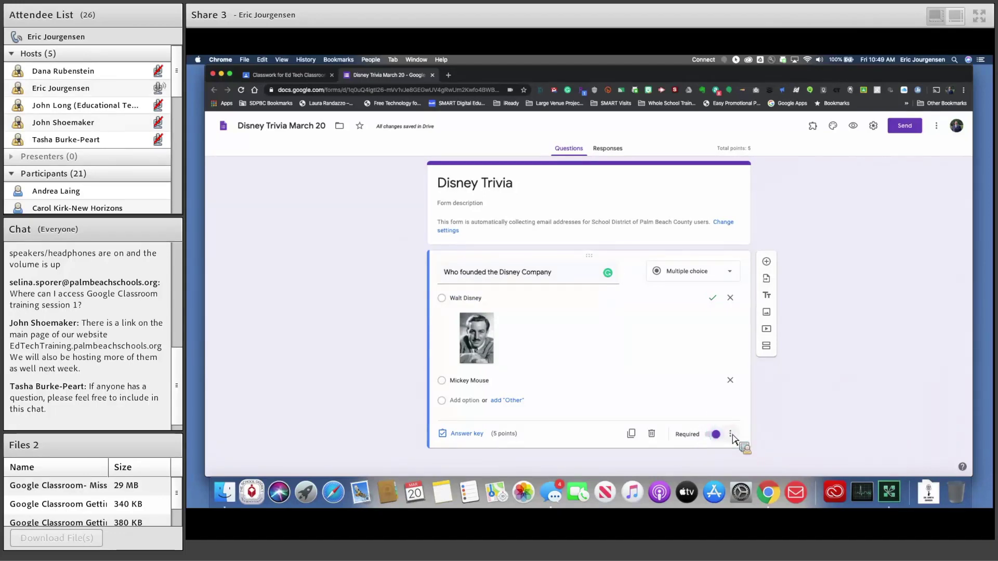
- Choose to shuffle the option order of the Disney Company question and add a new question below it
click(731, 435)
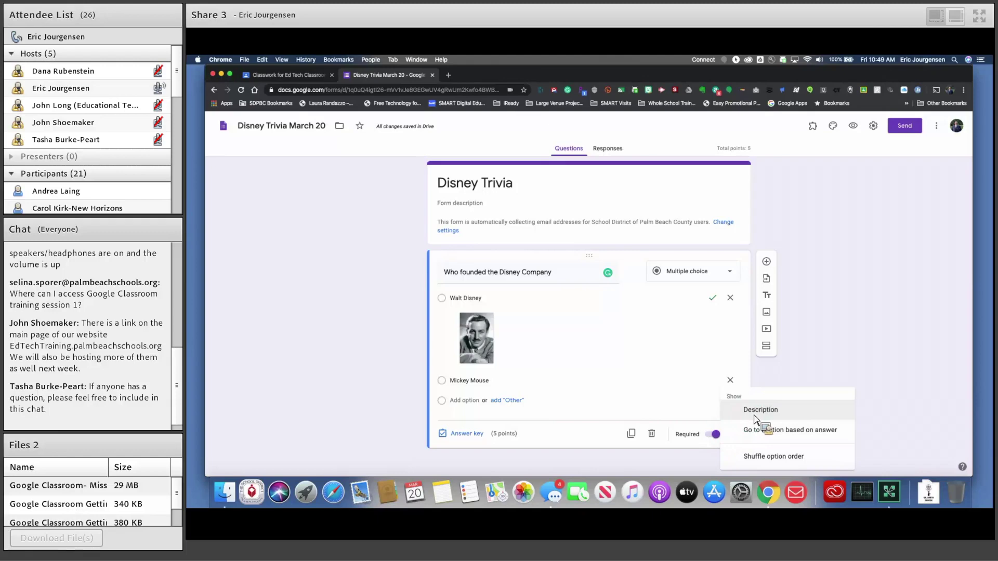
click(755, 426)
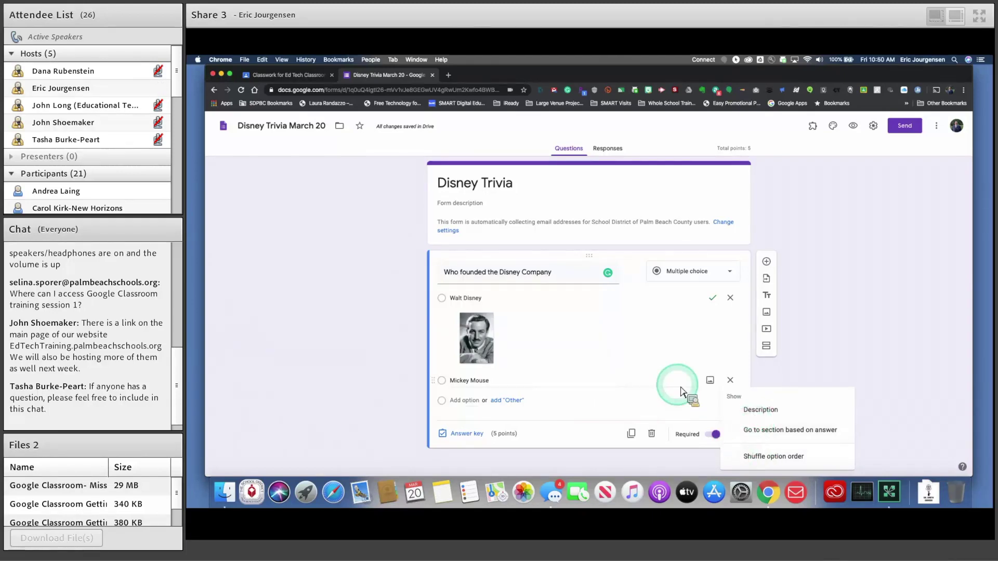
click(772, 456)
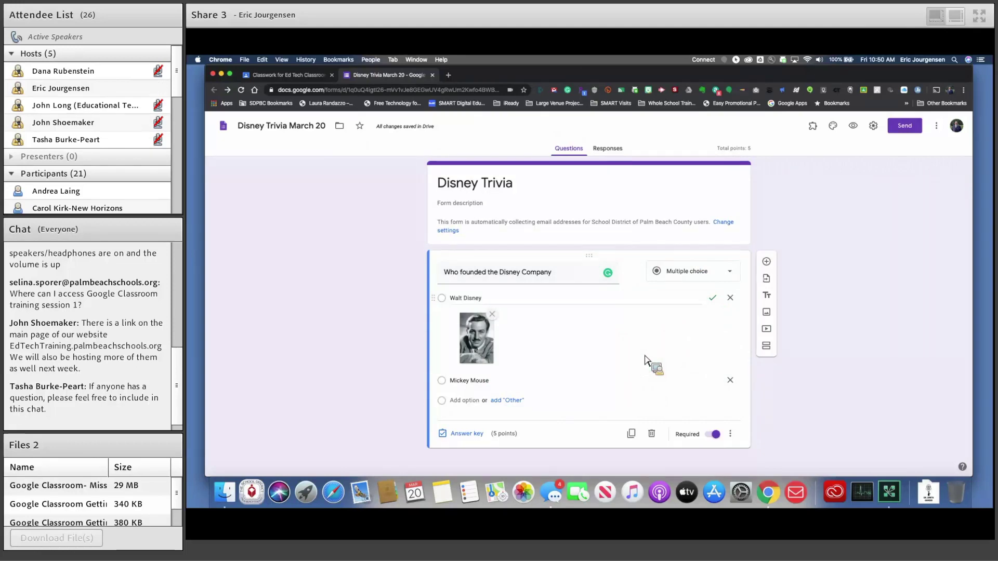
click(769, 263)
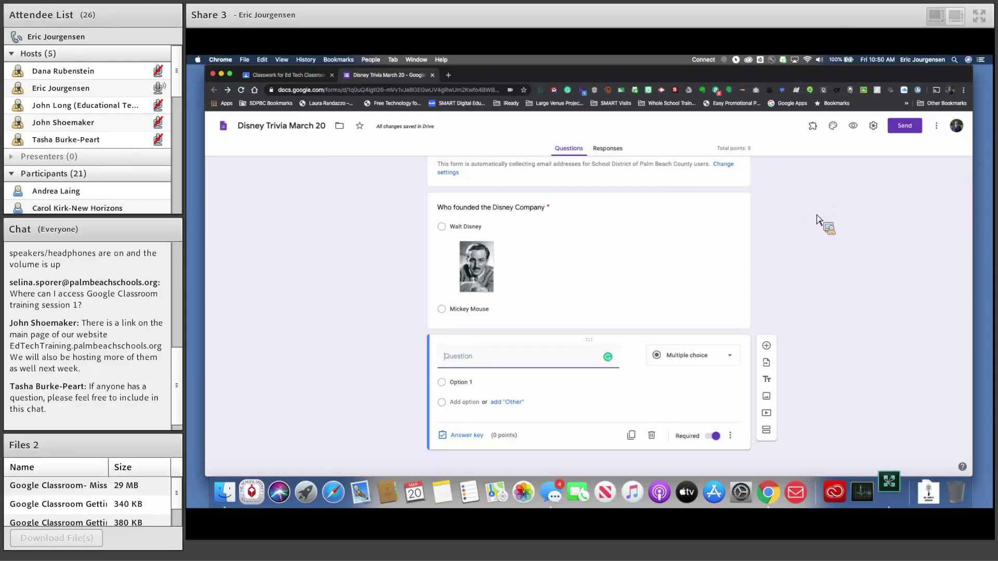
- Open the form's sending options and examine the email, link and embed methods, ending on the shareable link
click(911, 128)
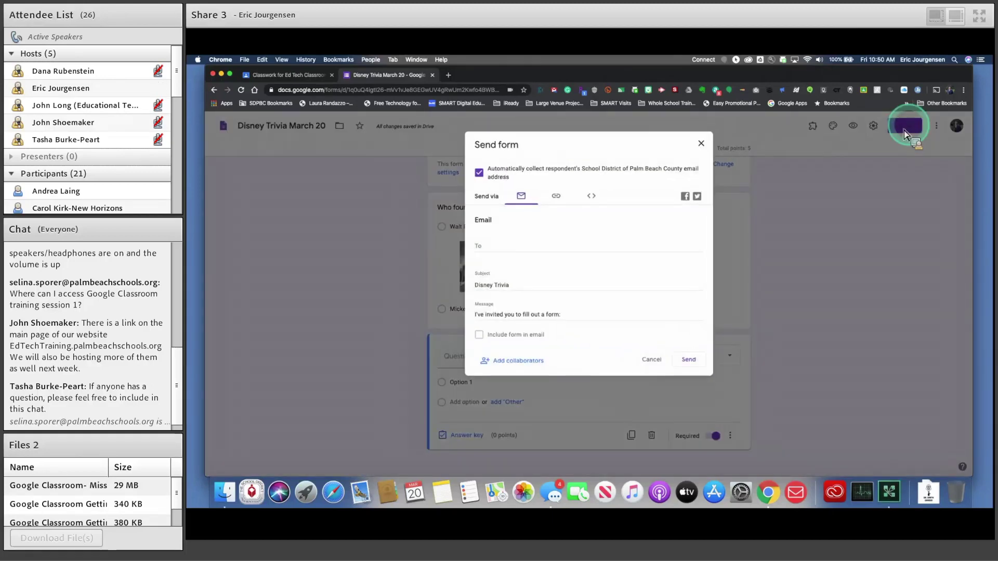
click(559, 197)
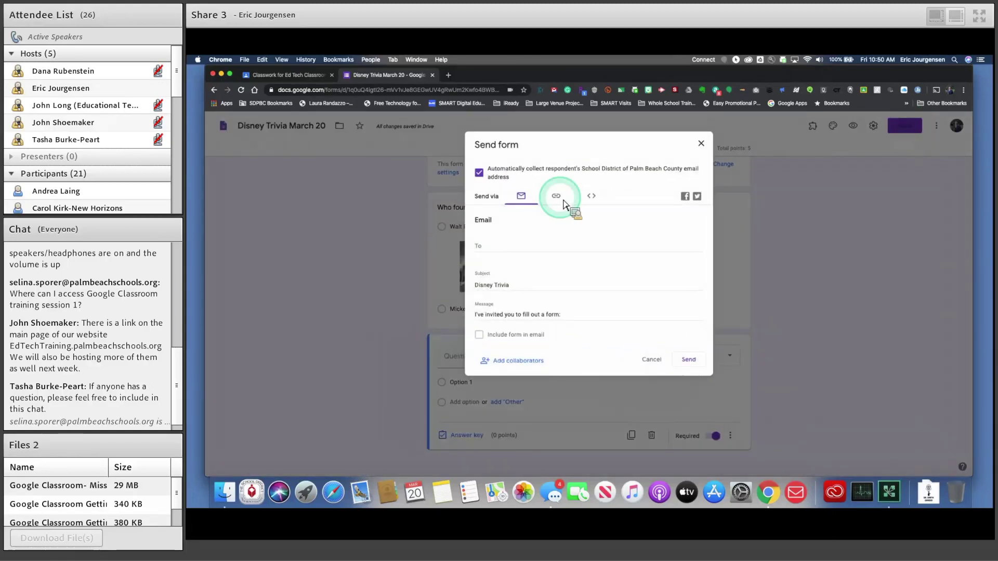
click(523, 197)
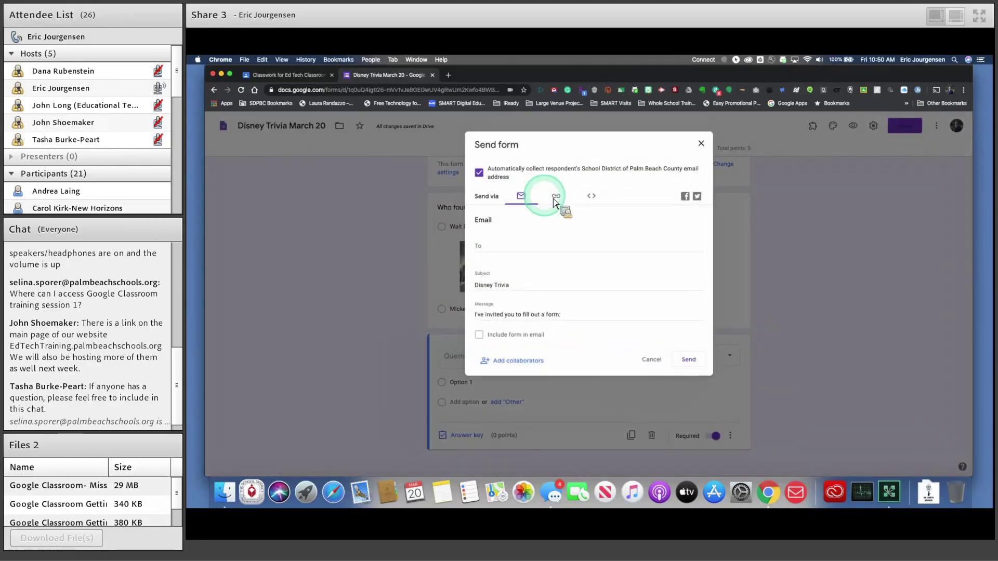
click(558, 198)
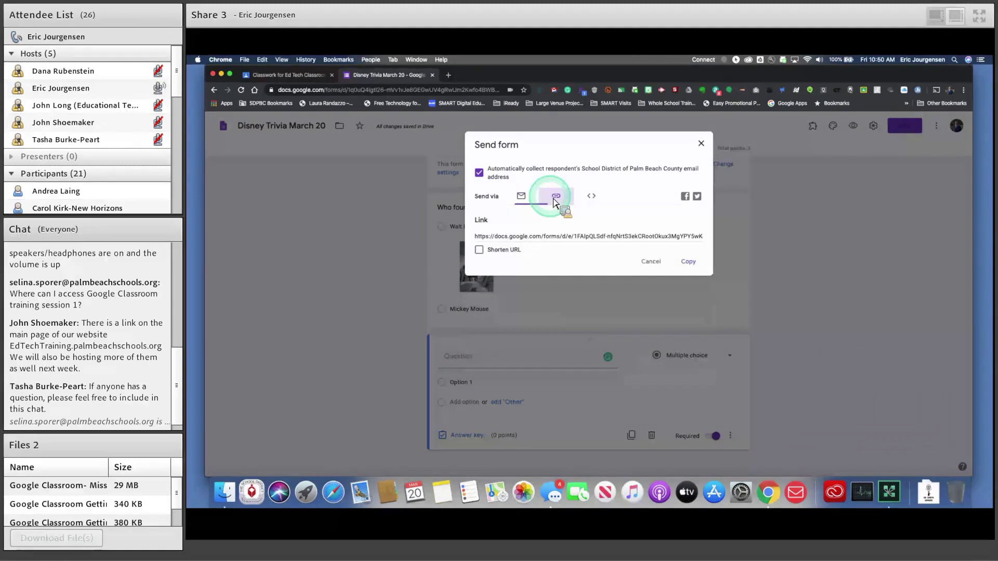
click(593, 200)
click(557, 201)
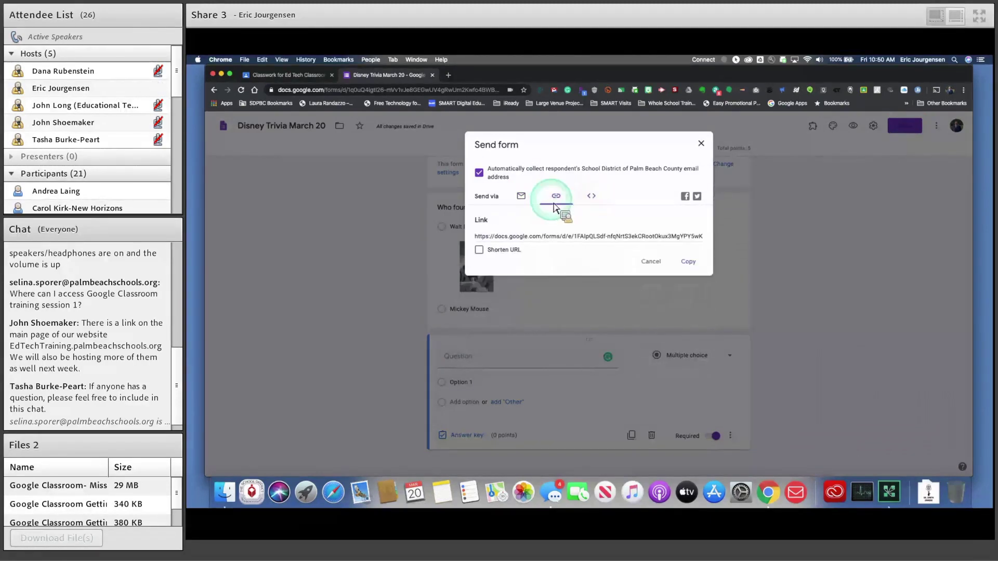
click(540, 236)
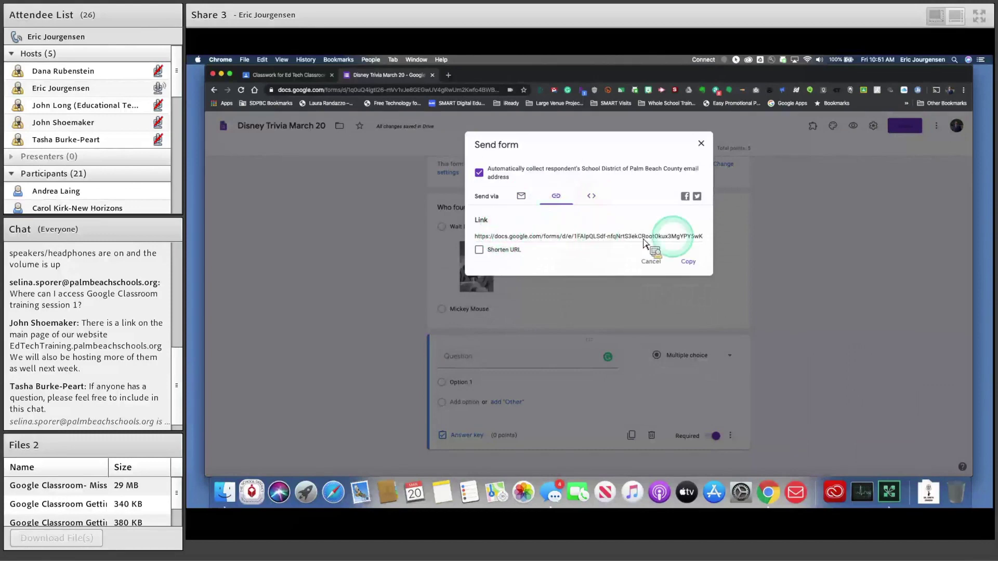
- Shorten the URL of the form's shareable link and copy the shortened link
click(479, 250)
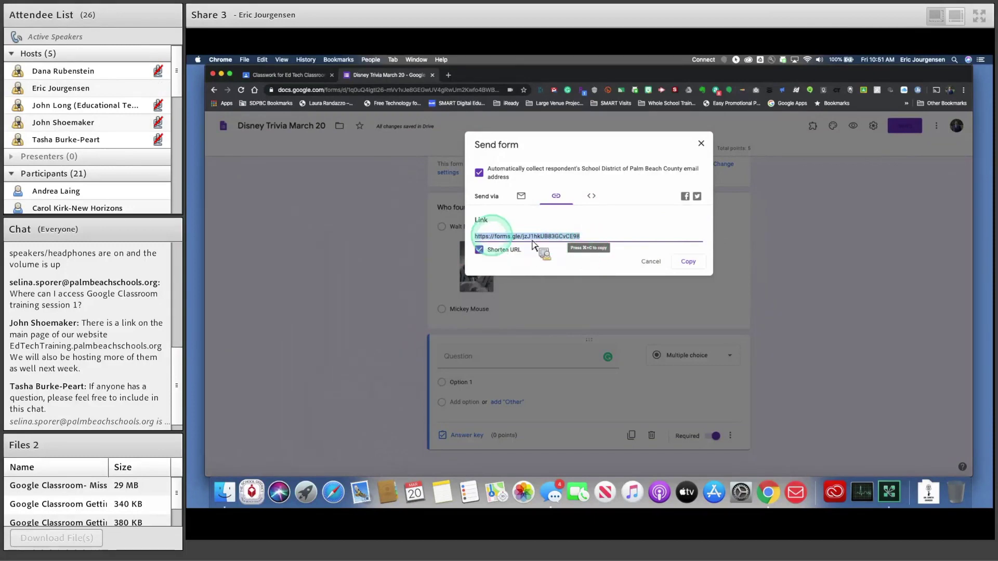
click(479, 250)
click(479, 250)
click(479, 250)
click(479, 250)
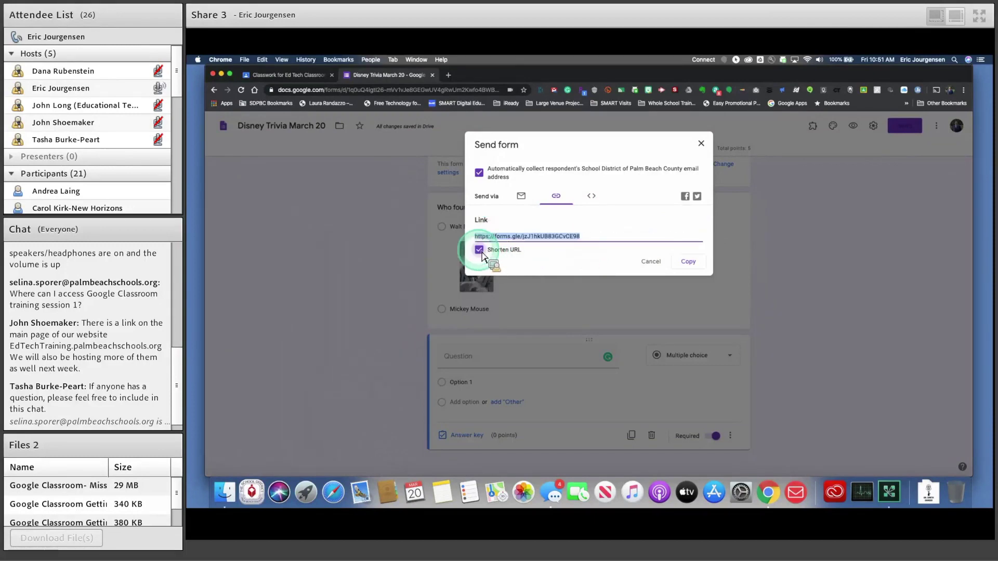
click(689, 262)
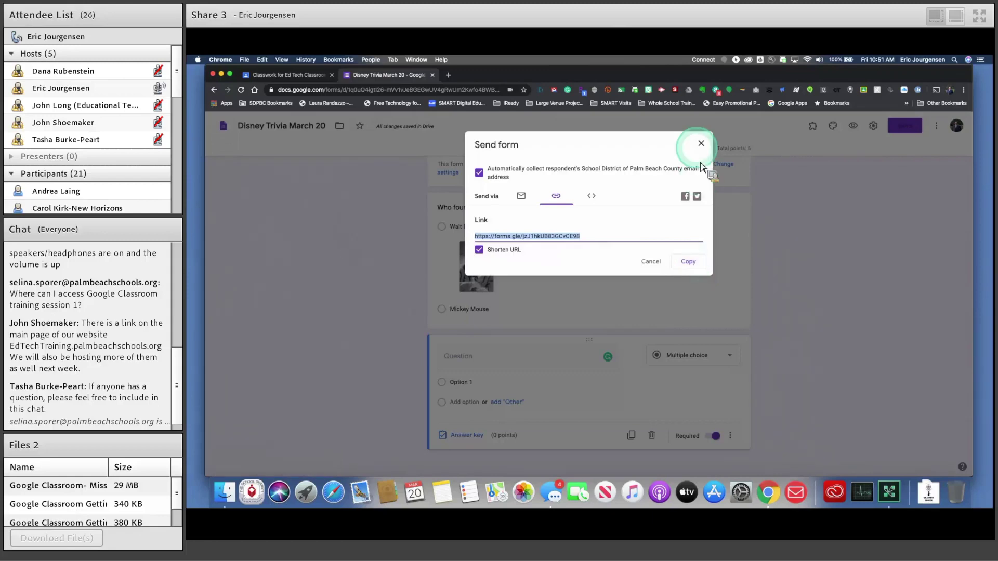
- Close the sending options and the quiz form, and assign the Disney Trivia assignment to all students
click(701, 145)
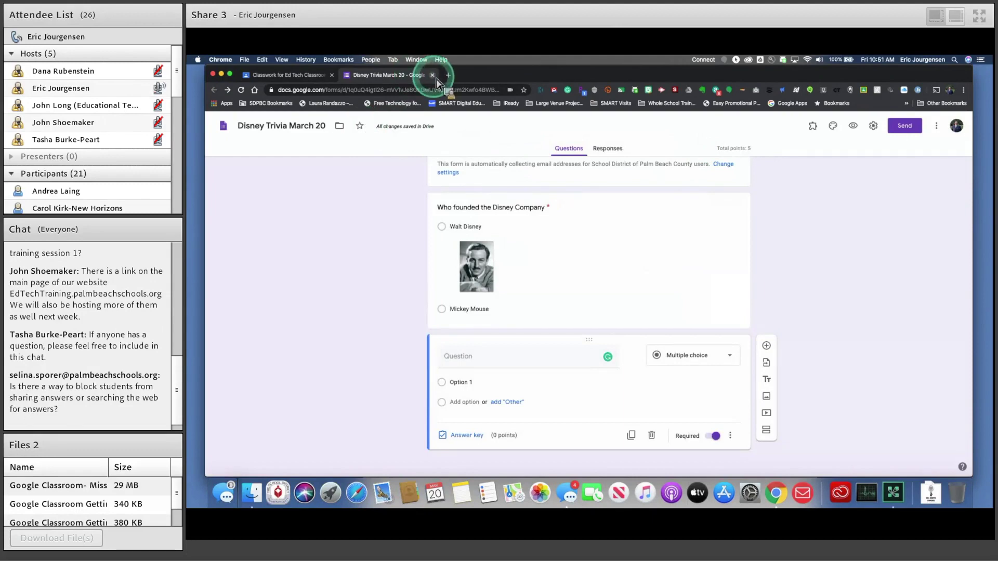
click(434, 76)
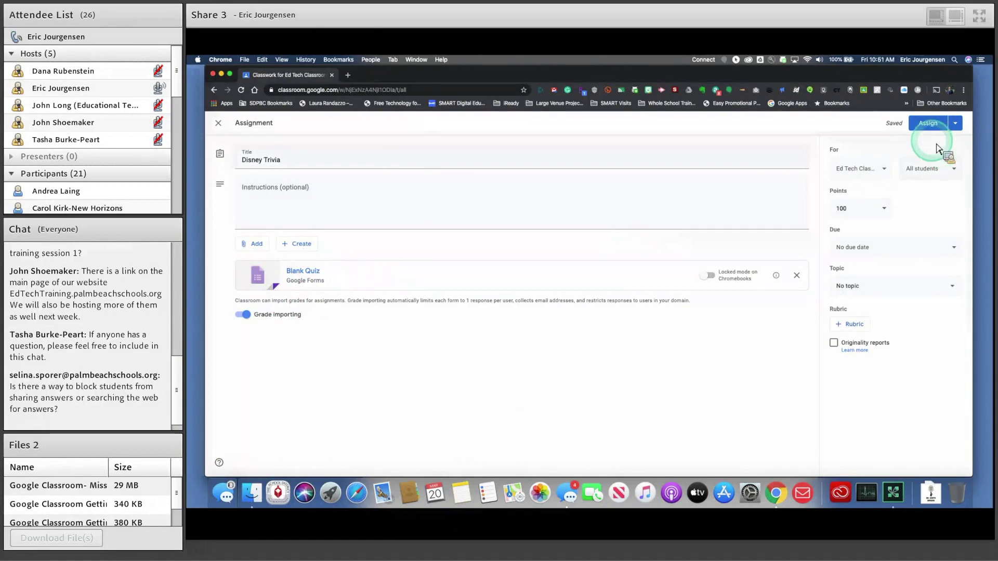
click(929, 125)
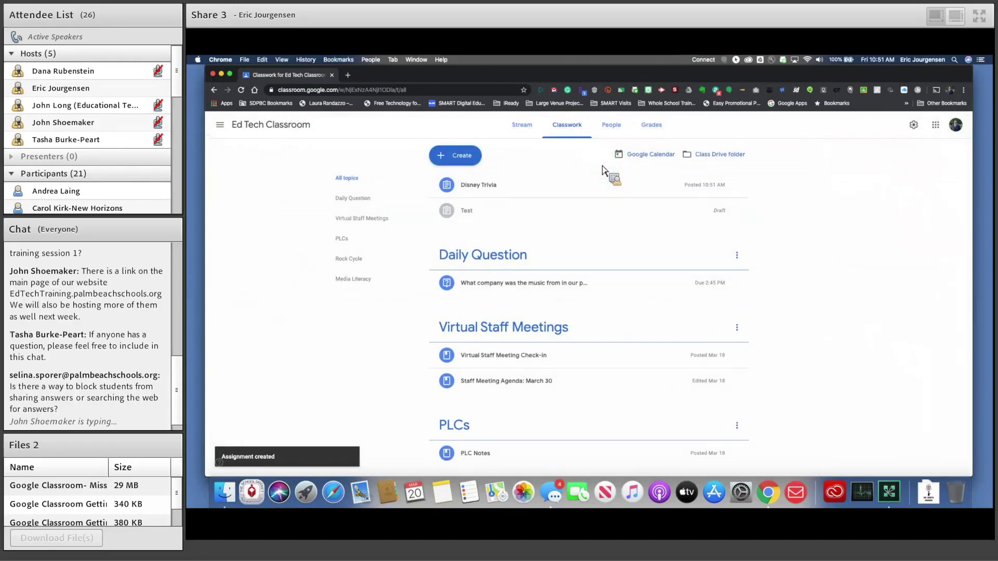
- Open the Disney Trivia assignment from the class stream and examine its quiz form as respondents see it, along with its instructions page
click(523, 130)
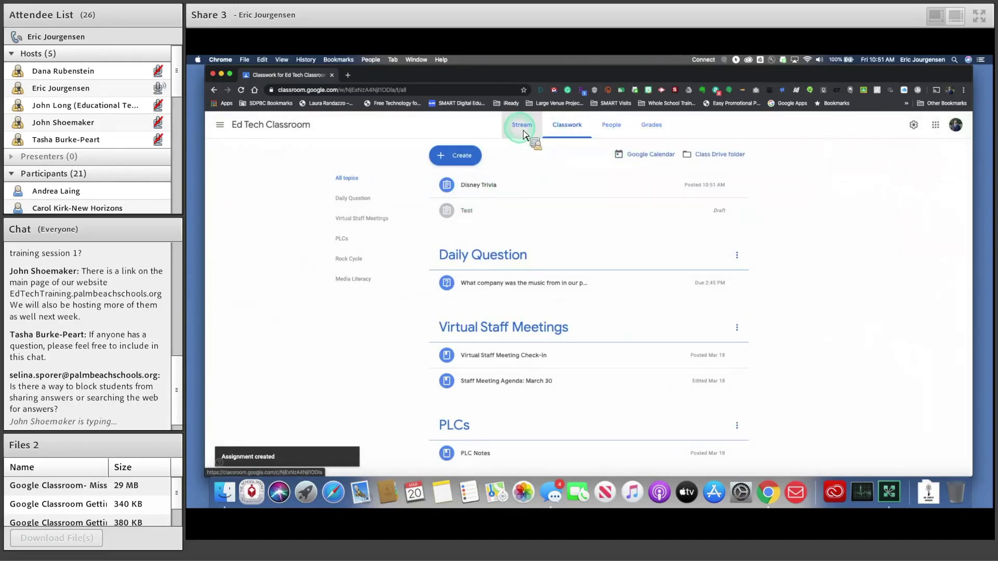
click(574, 286)
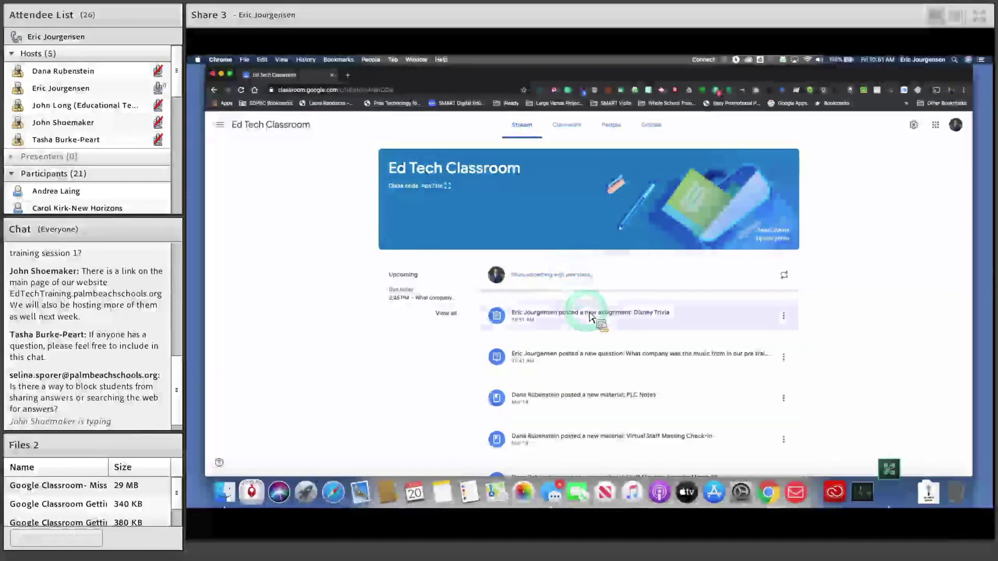
click(668, 319)
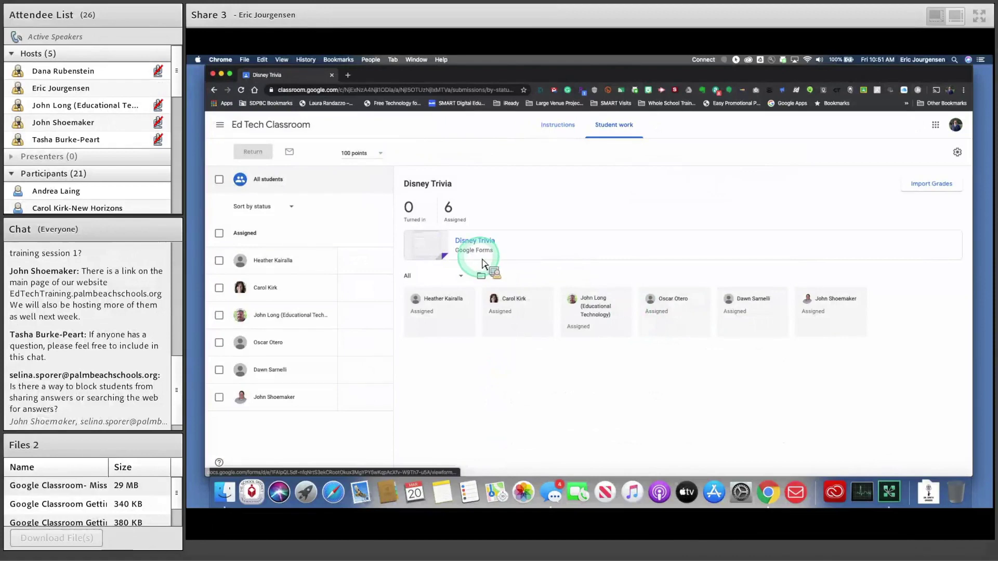
click(474, 242)
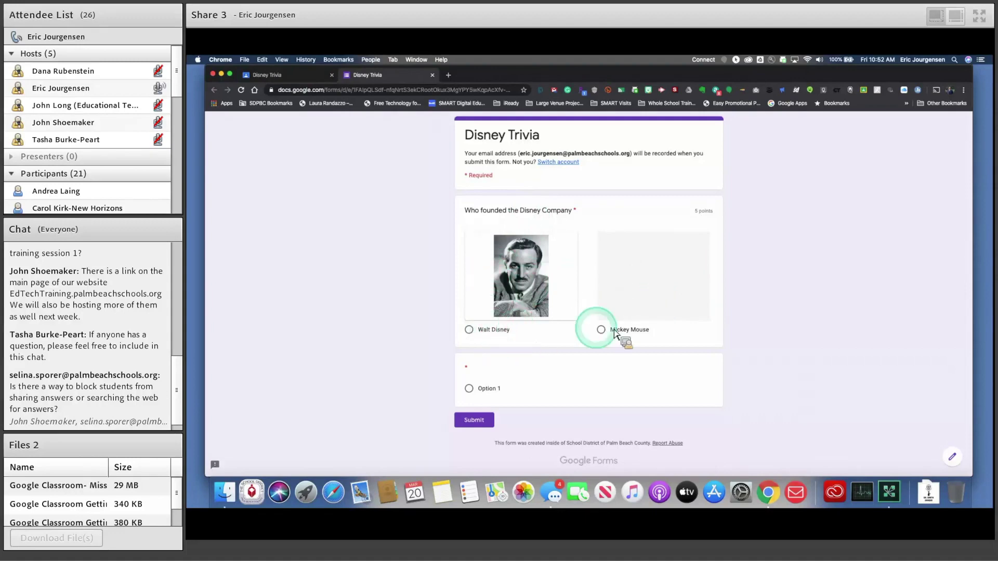
click(432, 75)
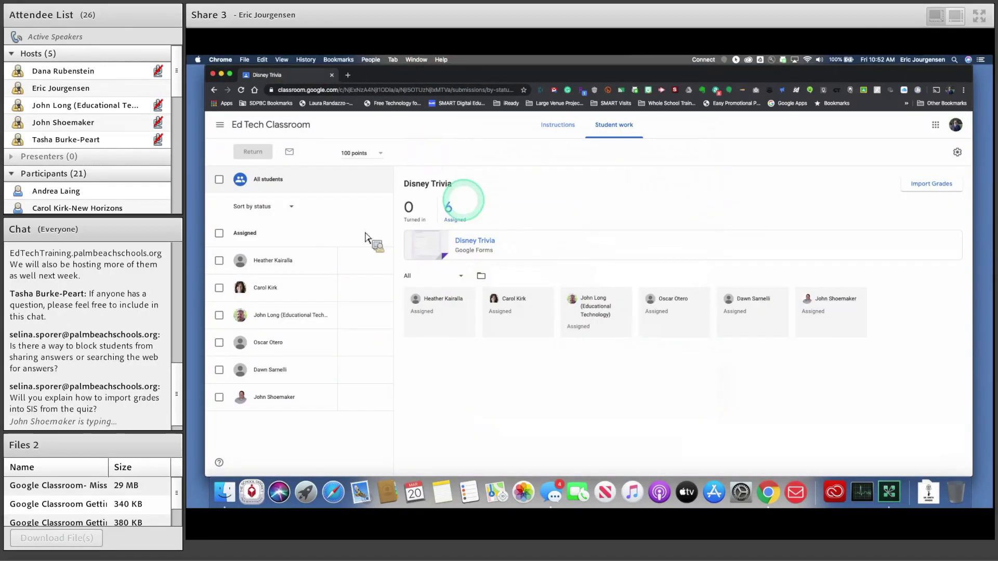
click(561, 130)
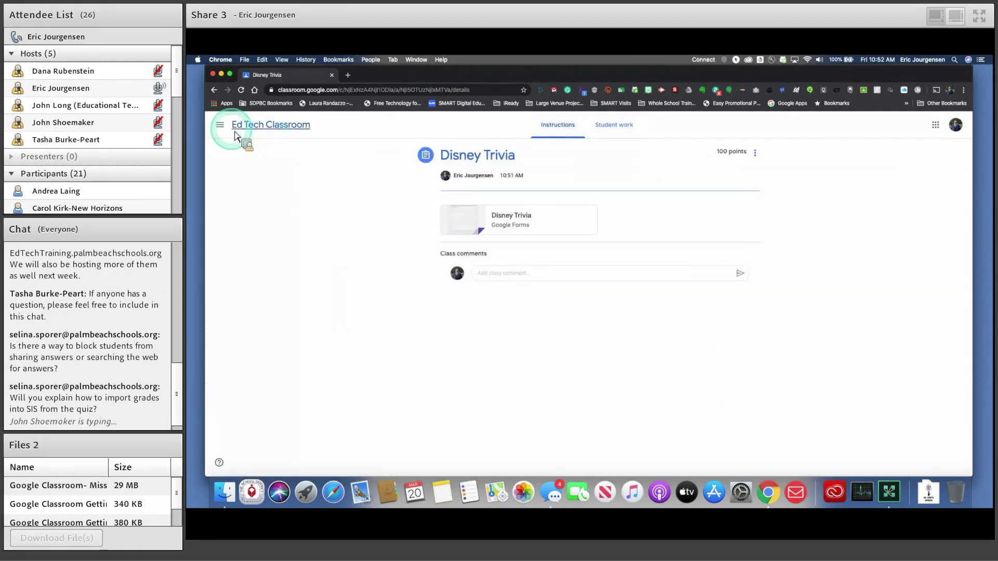
- Go to the turned-in work of the Daily Question in Classwork and examine each submitting student's answer
click(267, 126)
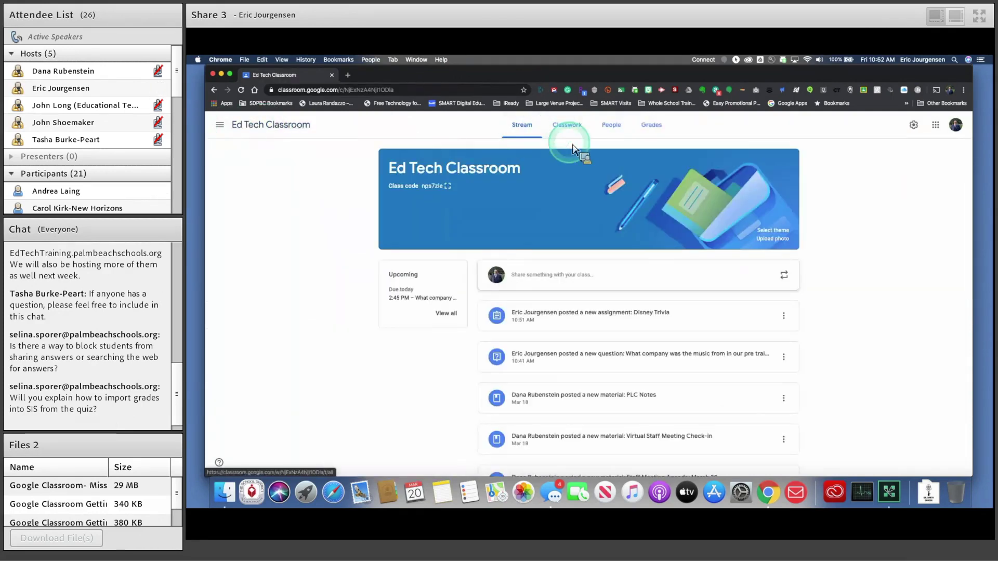
click(571, 129)
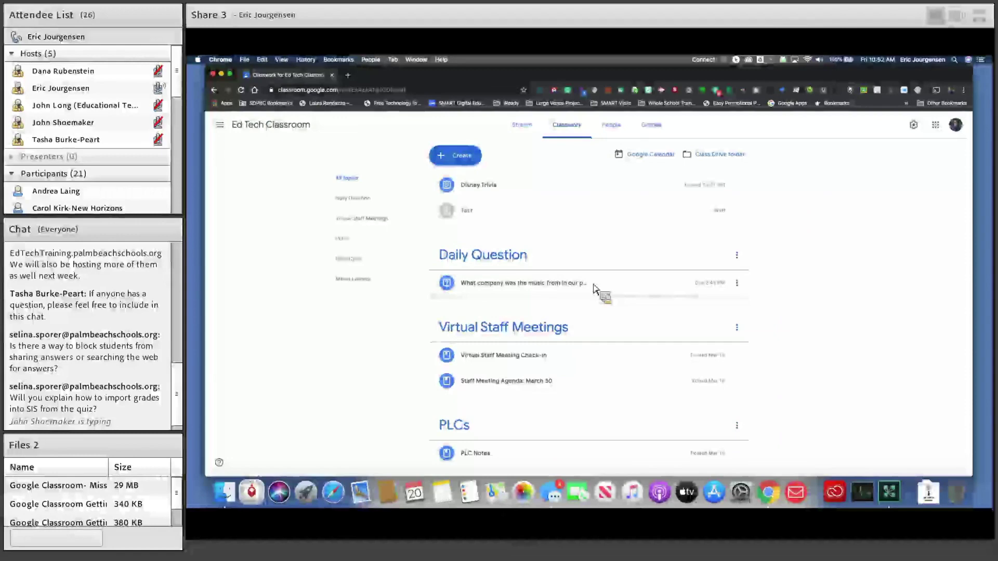
click(575, 286)
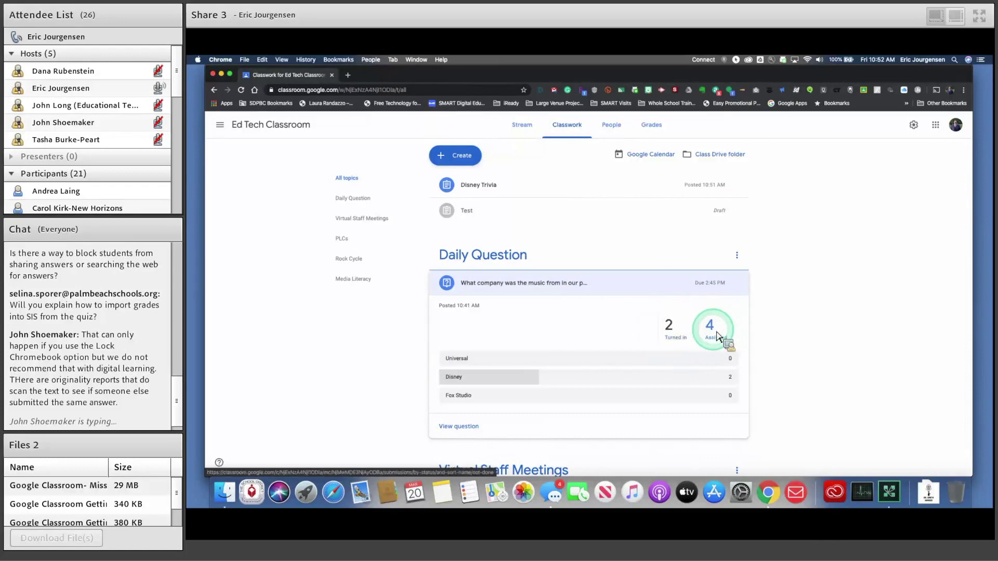
click(679, 335)
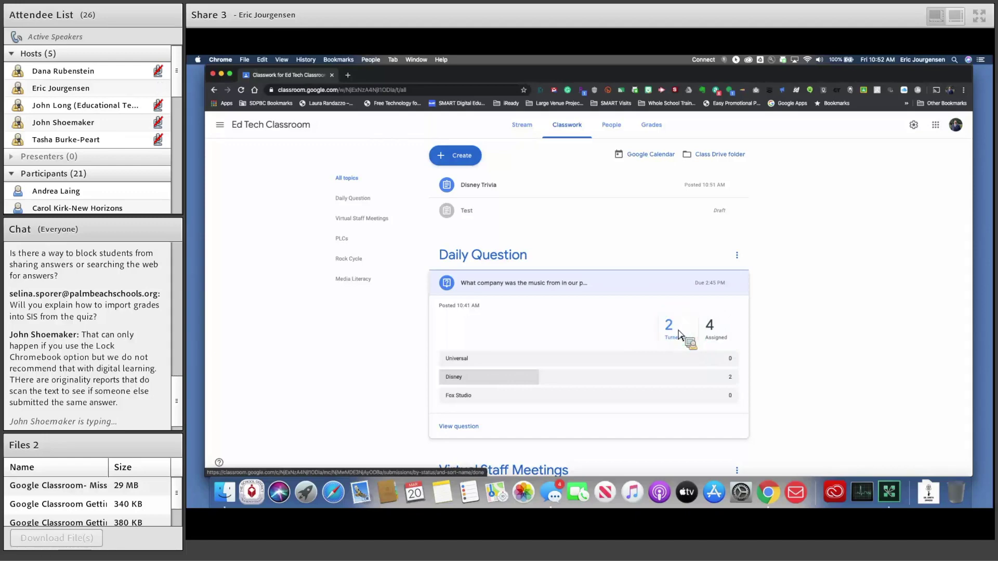
click(679, 335)
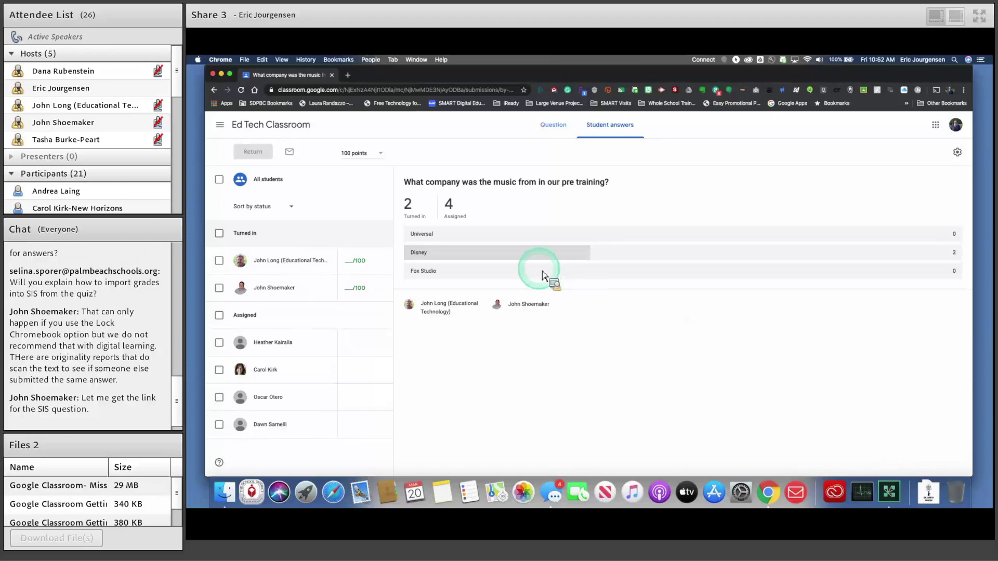
click(289, 261)
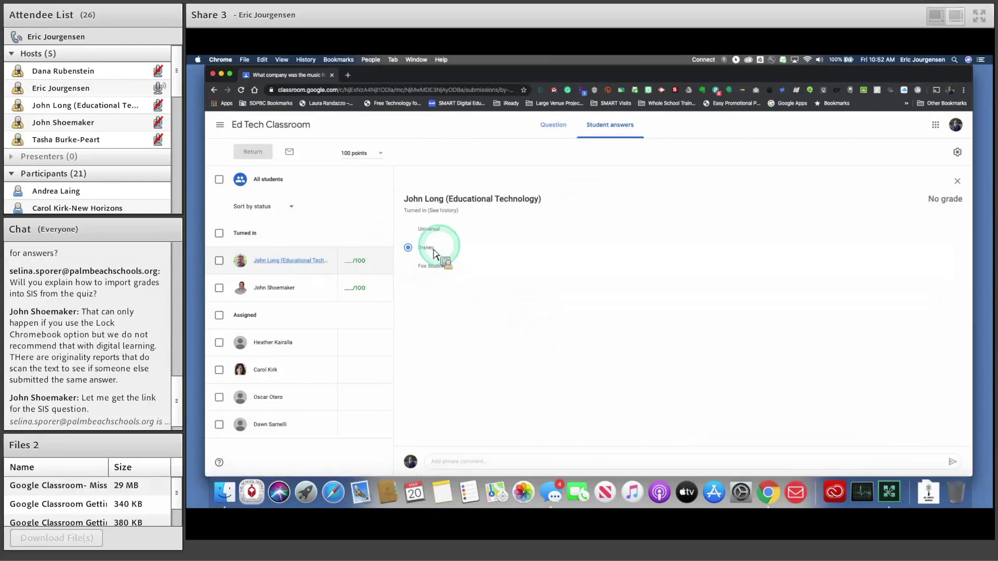
click(307, 295)
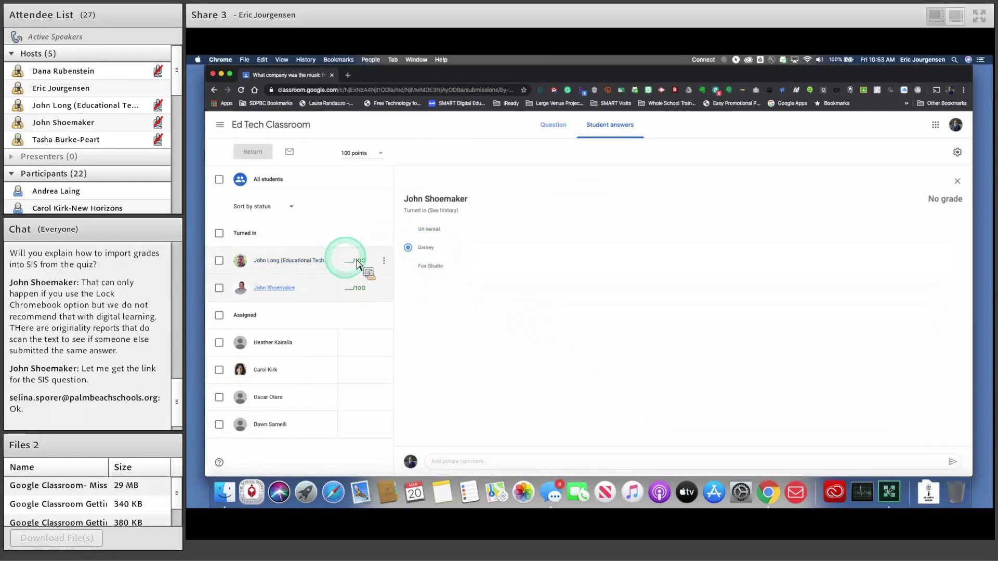
- Grade the Daily Question answers, giving 100 to the first turned-in student and 80 to the second
click(356, 267)
text(100)
click(356, 291)
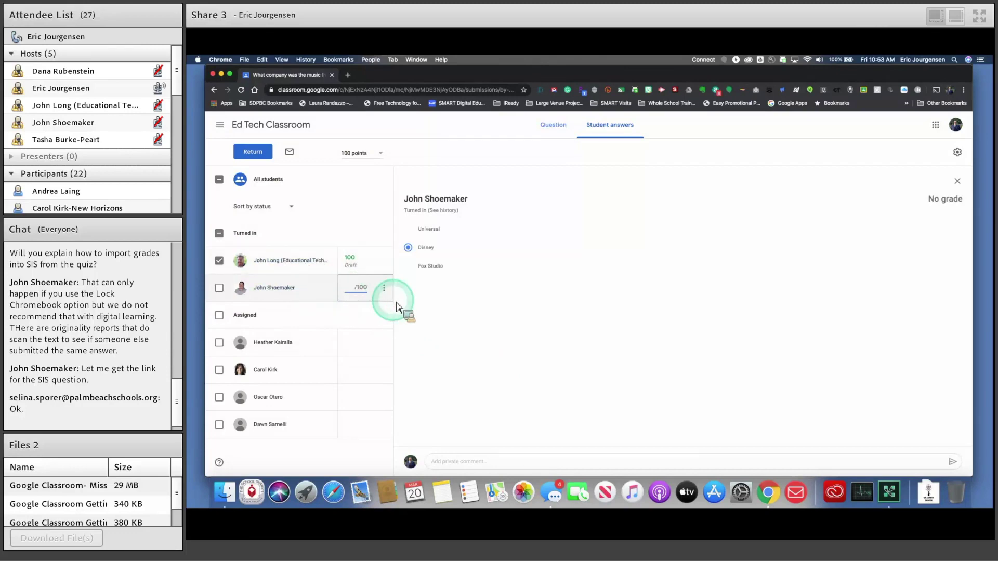
text(80)
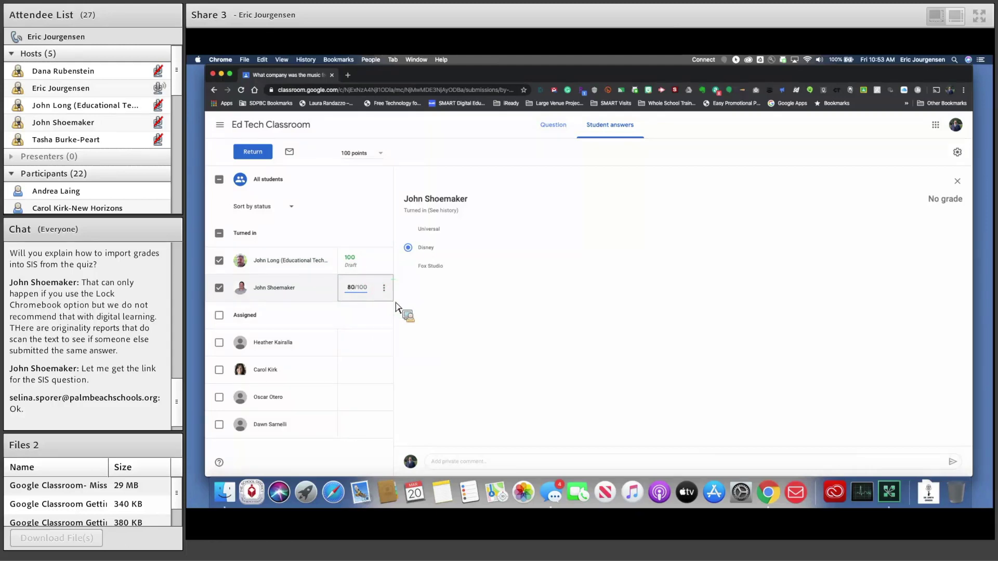
- Return the graded Daily Question work to the two turned-in students without a private comment
click(228, 235)
click(252, 152)
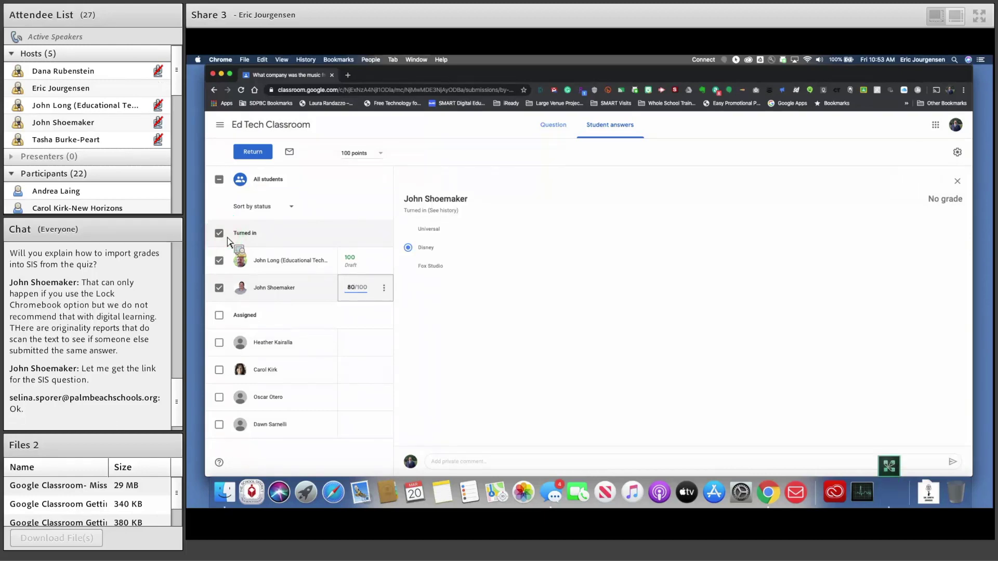
click(237, 192)
click(253, 151)
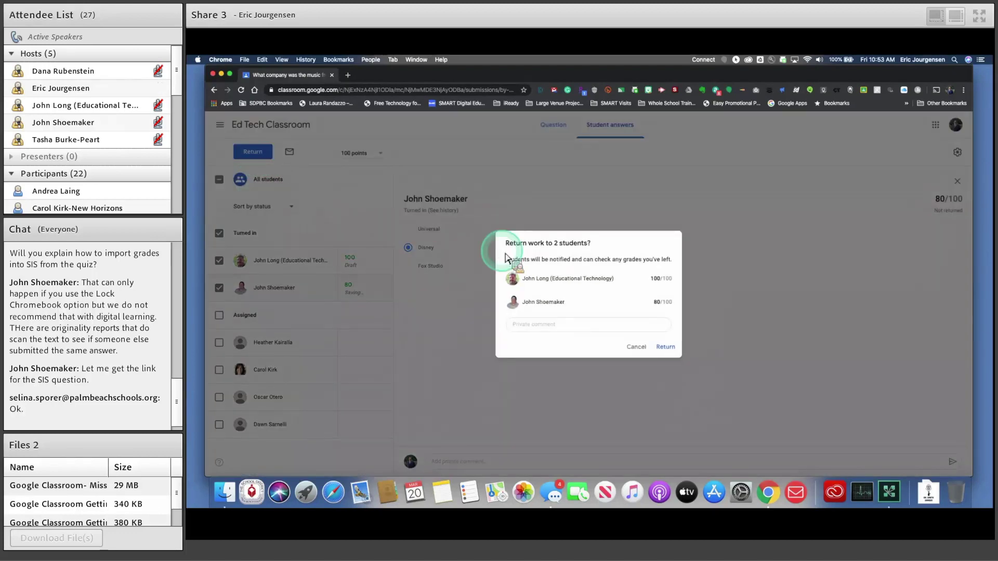
click(632, 289)
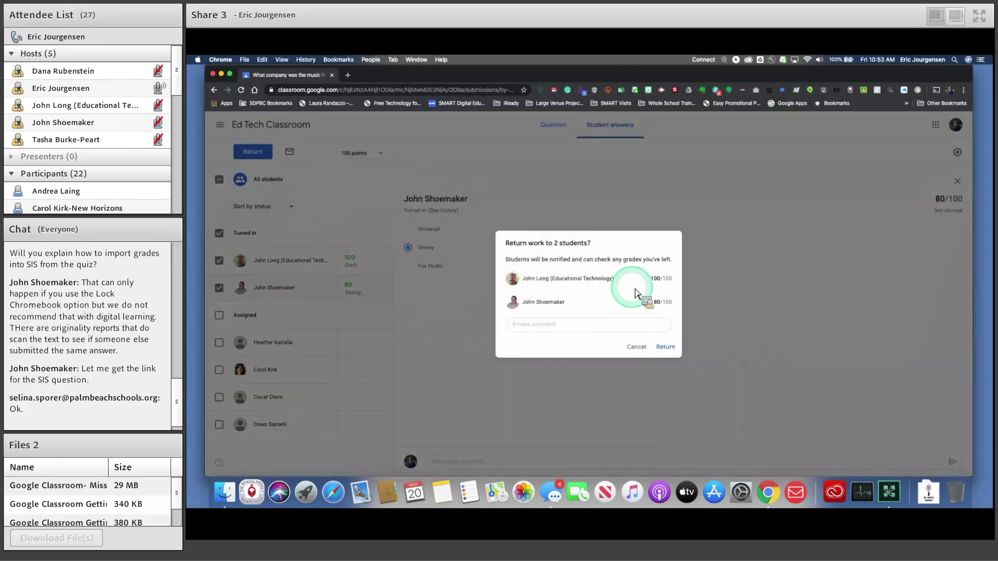
click(555, 327)
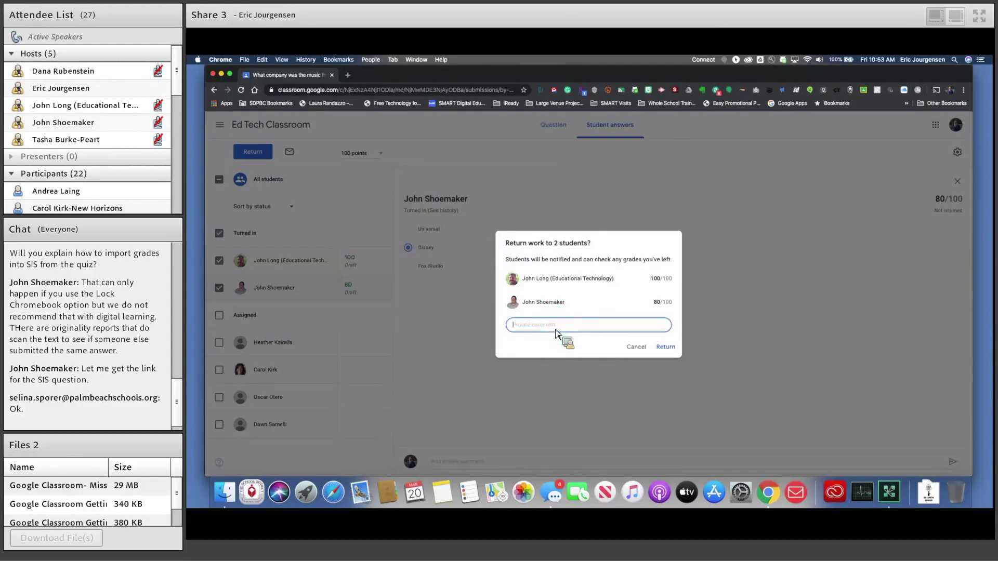
click(552, 327)
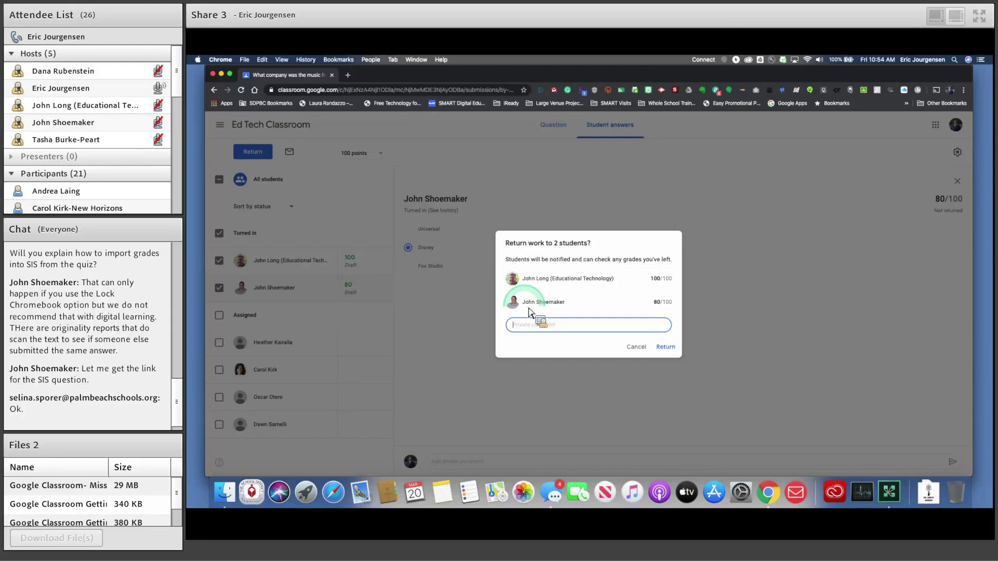
click(668, 349)
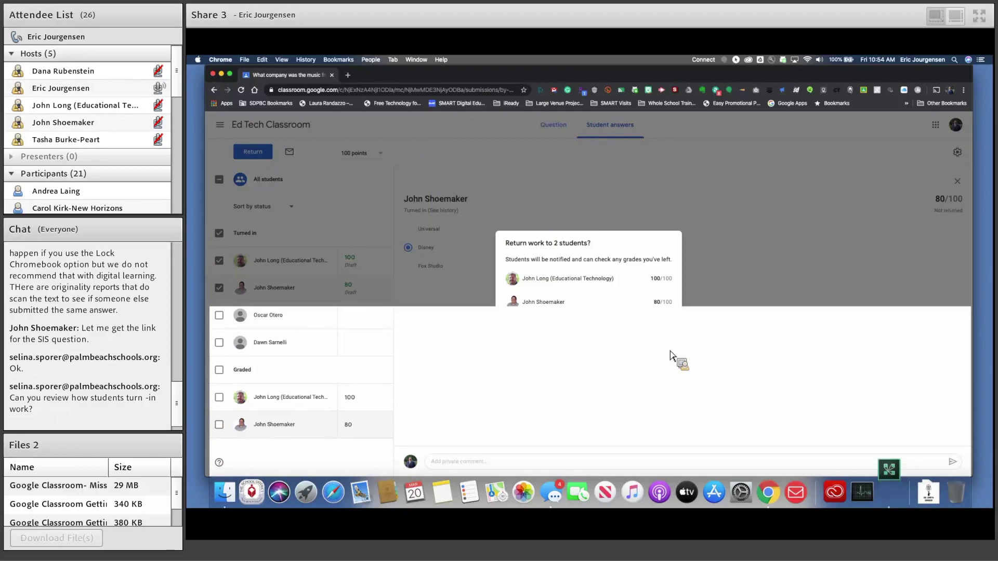
click(670, 357)
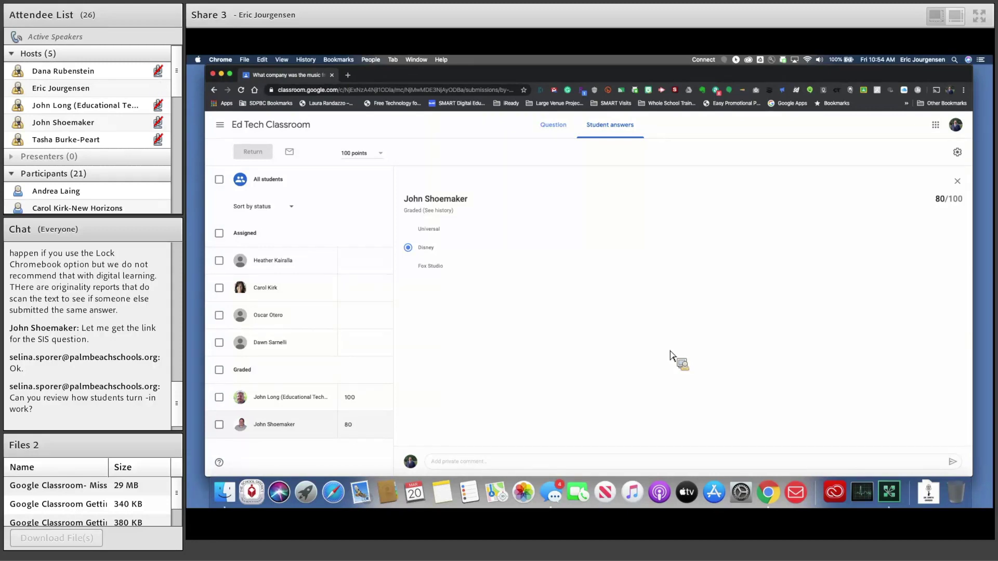
click(412, 265)
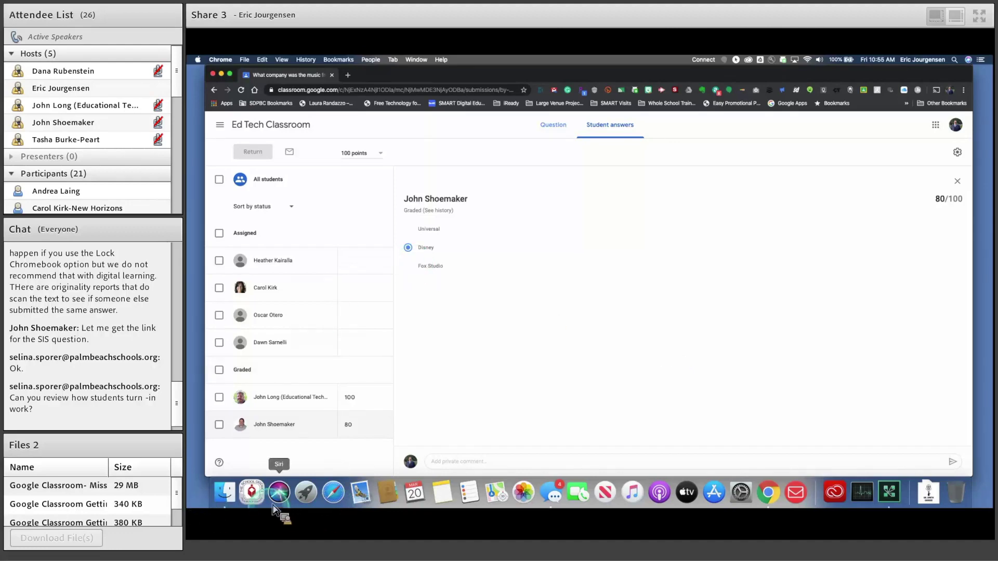
click(535, 196)
drag(535, 198, 556, 441)
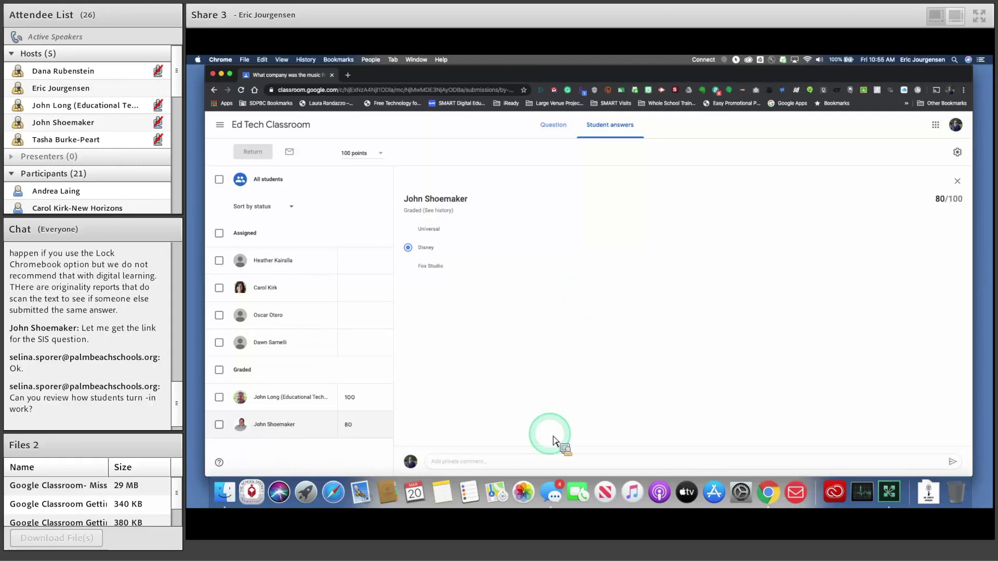